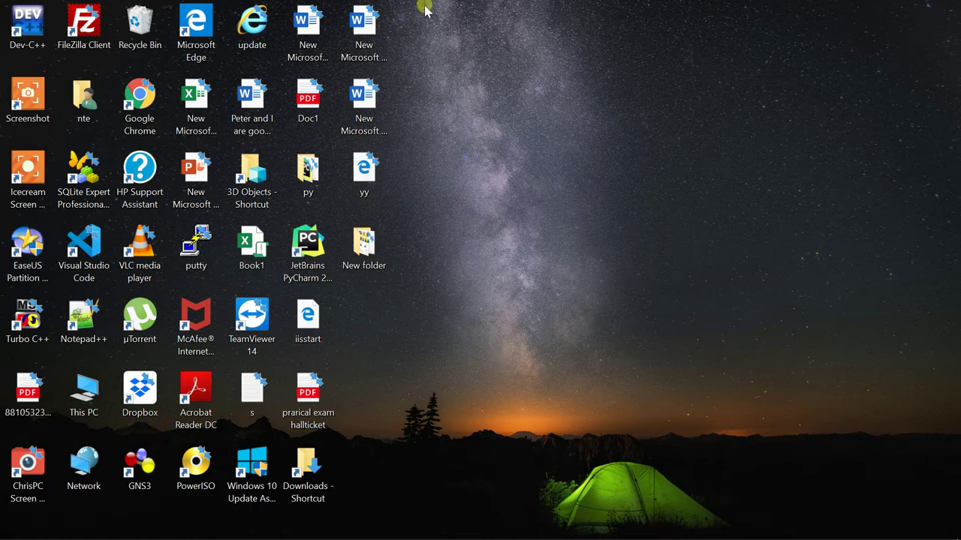
Refresh the Windows desktop from its right-click menu
{"action": "right_click", "coordinate": [470, 47]}
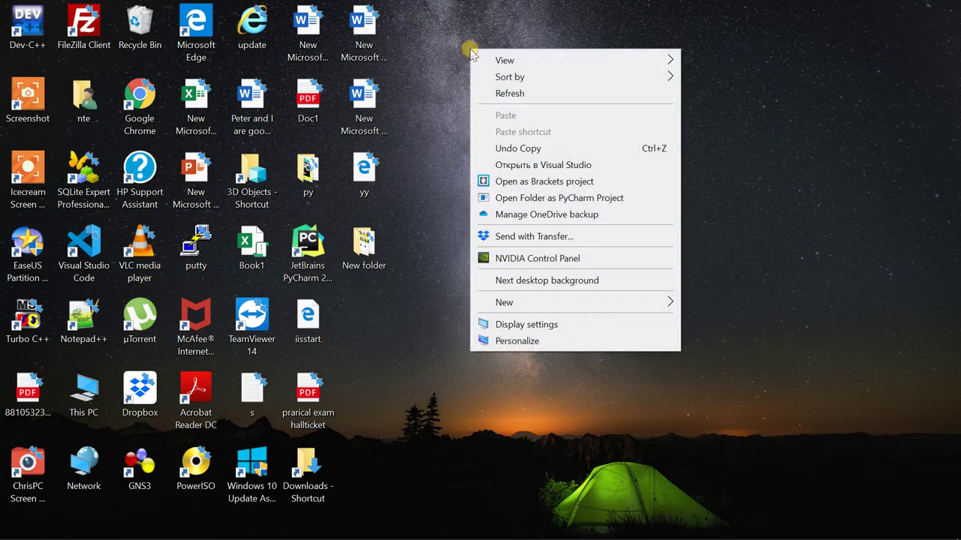
{"action": "left_click", "coordinate": [527, 94]}
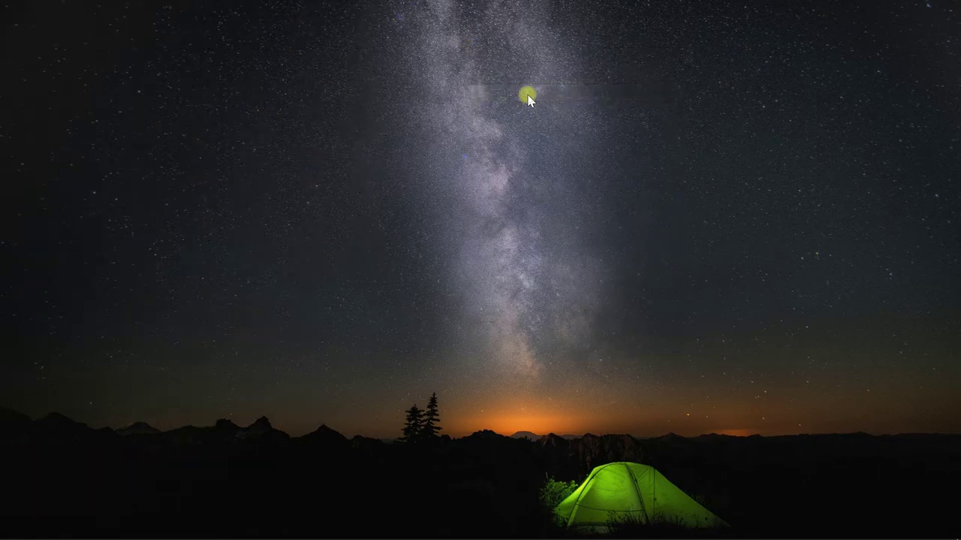
Launch Microsoft Word from the Start menu's list of installed apps
{"action": "left_click", "coordinate": [14, 528]}
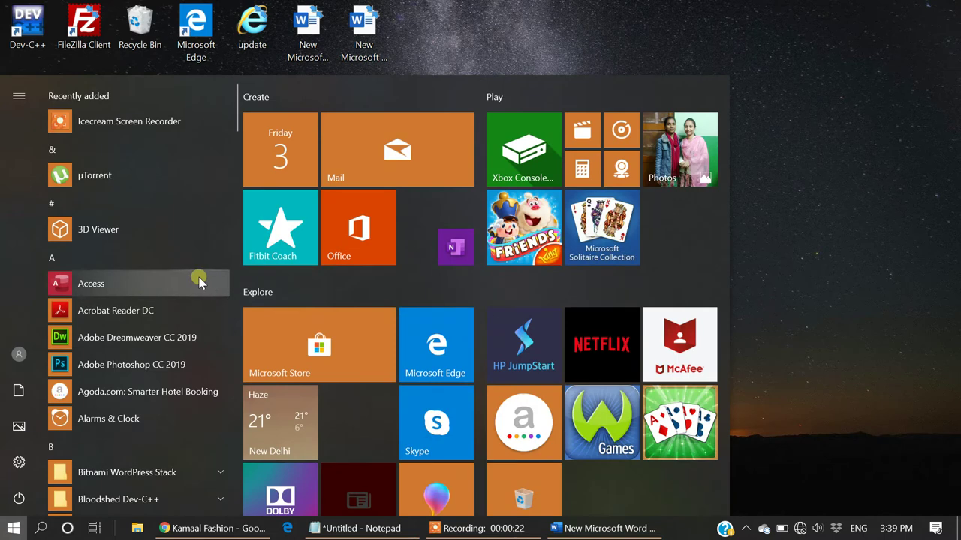
{"action": "key", "text": "Down"}
{"action": "key", "text": "Down"}
{"action": "key", "text": "Down"}
{"action": "key", "text": "Down"}
{"action": "key", "text": "Down"}
{"action": "key", "text": "Down"}
{"action": "key", "text": "Down"}
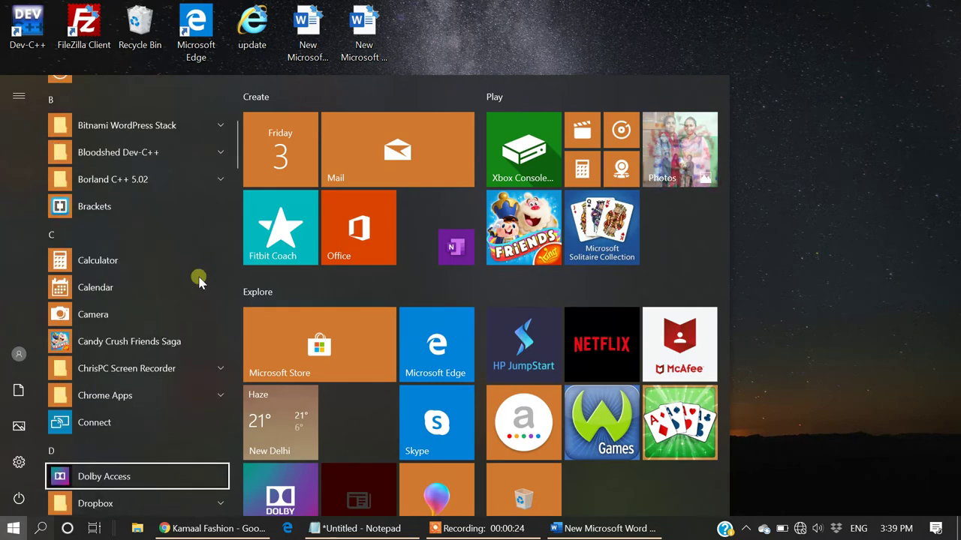
{"action": "key", "text": "Down"}
{"action": "key", "text": "Down"}
{"action": "key", "text": "Down"}
{"action": "key", "text": "Down"}
{"action": "key", "text": "Down"}
{"action": "key", "text": "Down"}
{"action": "key", "text": "Down"}
{"action": "key", "text": "Down"}
{"action": "key", "text": "Down"}
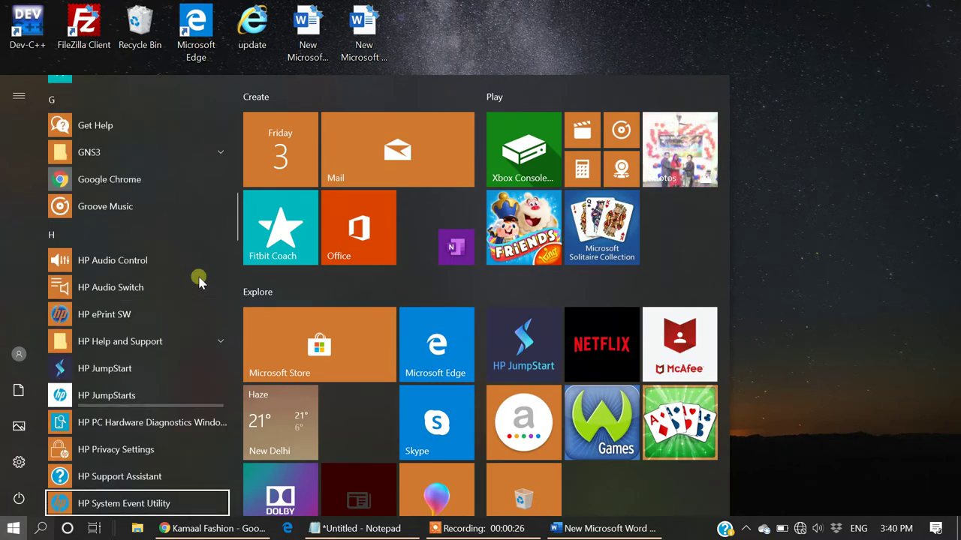
{"action": "key", "text": "Down"}
{"action": "key", "text": "Down"}
{"action": "key", "text": "Down"}
{"action": "key", "text": "Down"}
{"action": "key", "text": "Down"}
{"action": "key", "text": "Down"}
{"action": "key", "text": "Down"}
{"action": "key", "text": "Down"}
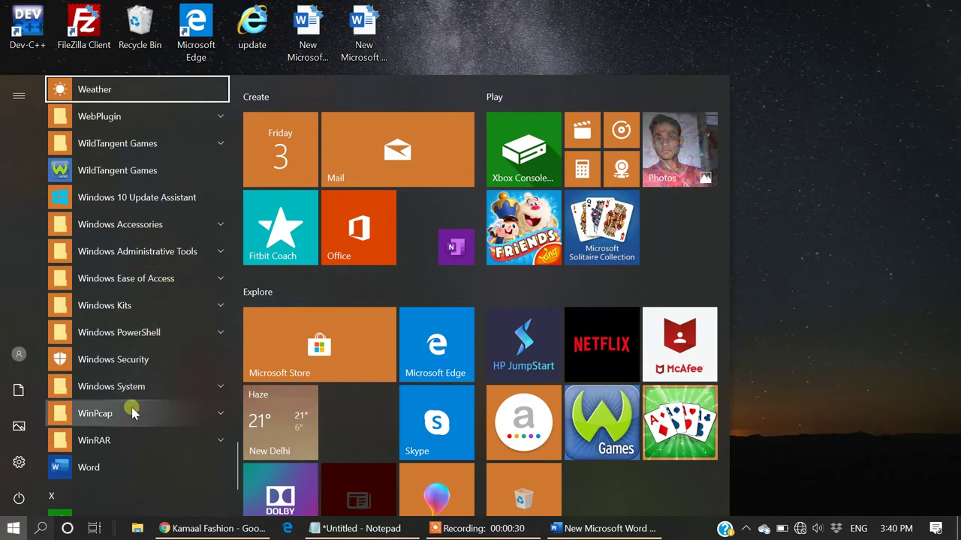
{"action": "left_click", "coordinate": [108, 461]}
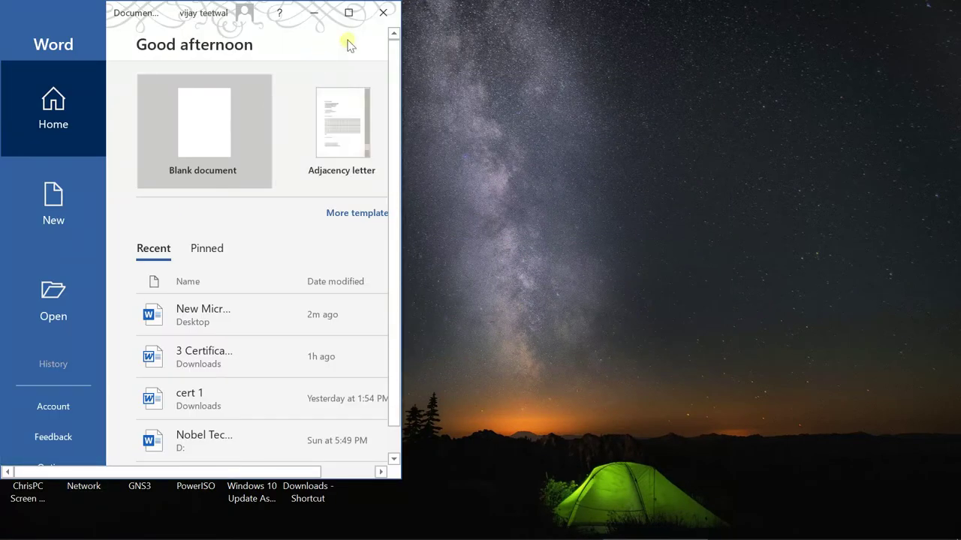
Maximize the Word start screen and create a blank document, Document2
{"action": "left_click", "coordinate": [348, 13]}
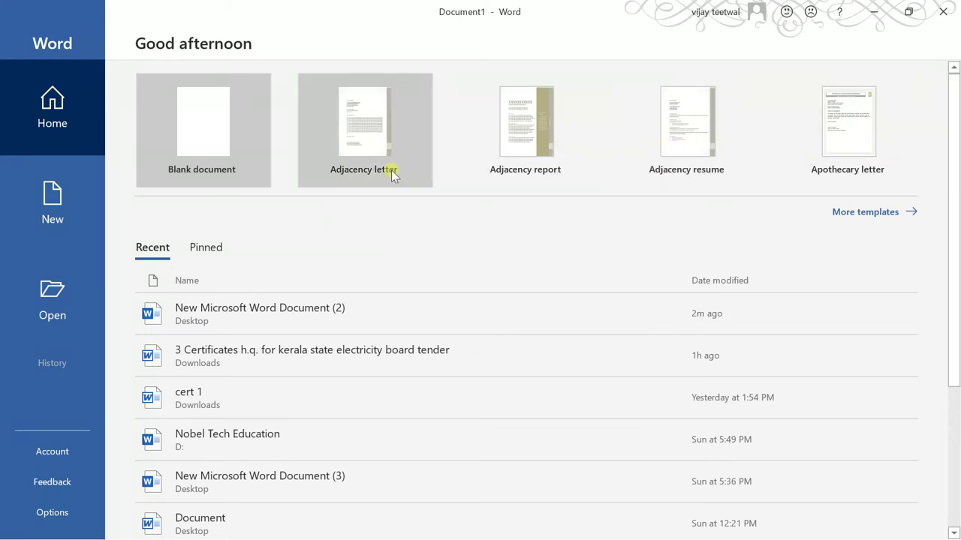
{"action": "left_click", "coordinate": [211, 140]}
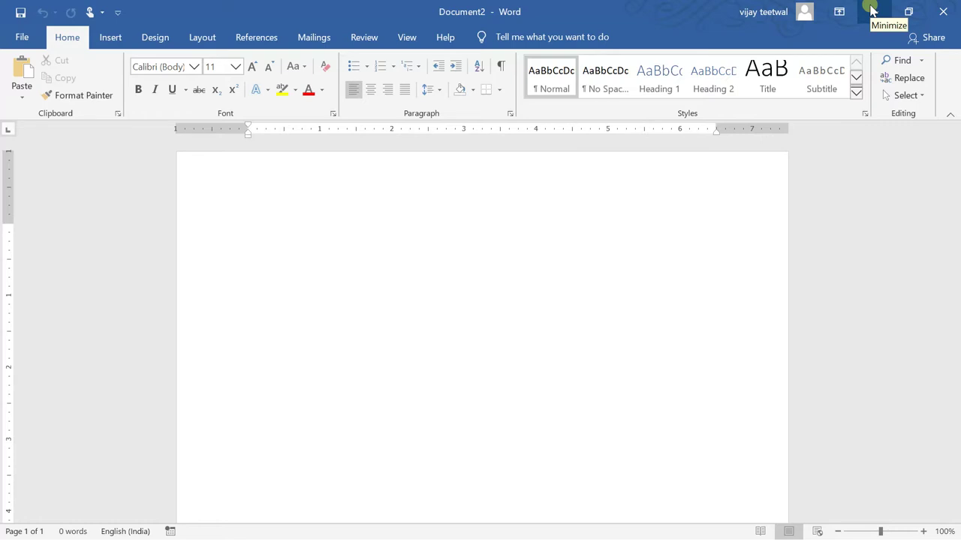
Minimize Document2, then restore Document1 from the taskbar and maximize it
{"action": "left_click", "coordinate": [871, 9]}
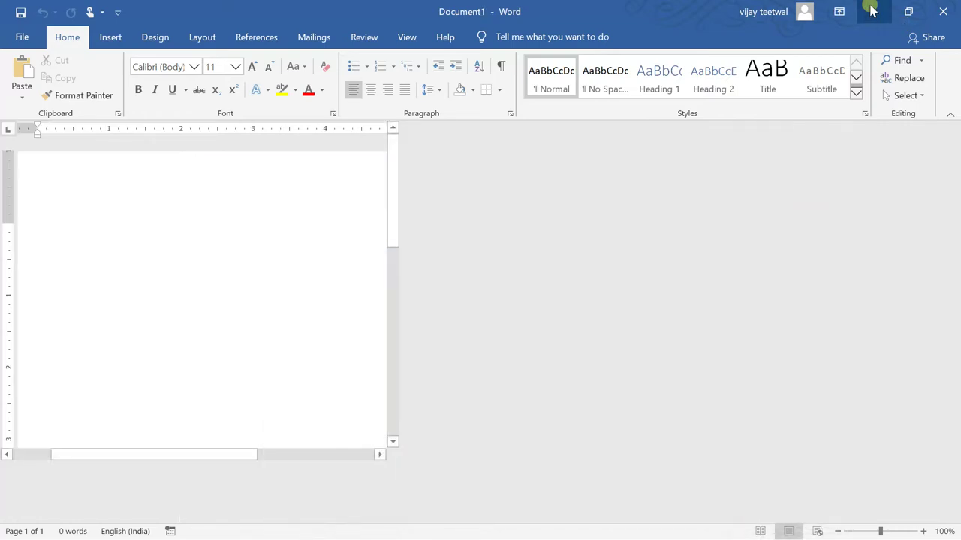
{"action": "left_click", "coordinate": [871, 9]}
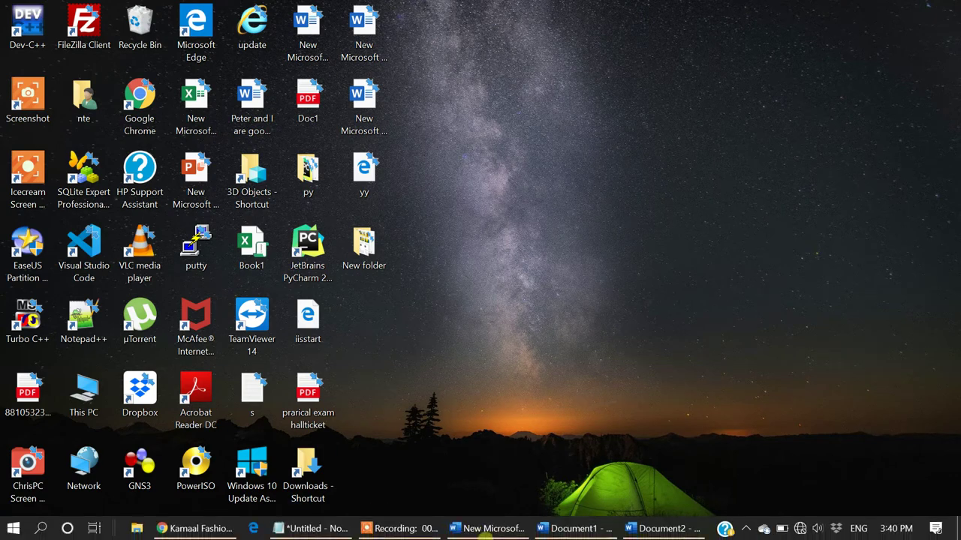
{"action": "mouse_move", "coordinate": [492, 528]}
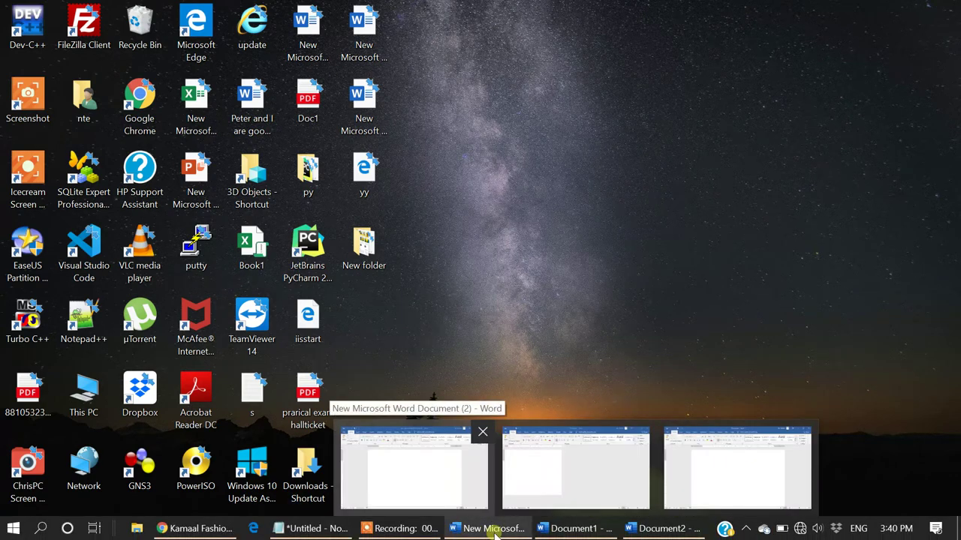
{"action": "left_click", "coordinate": [548, 464]}
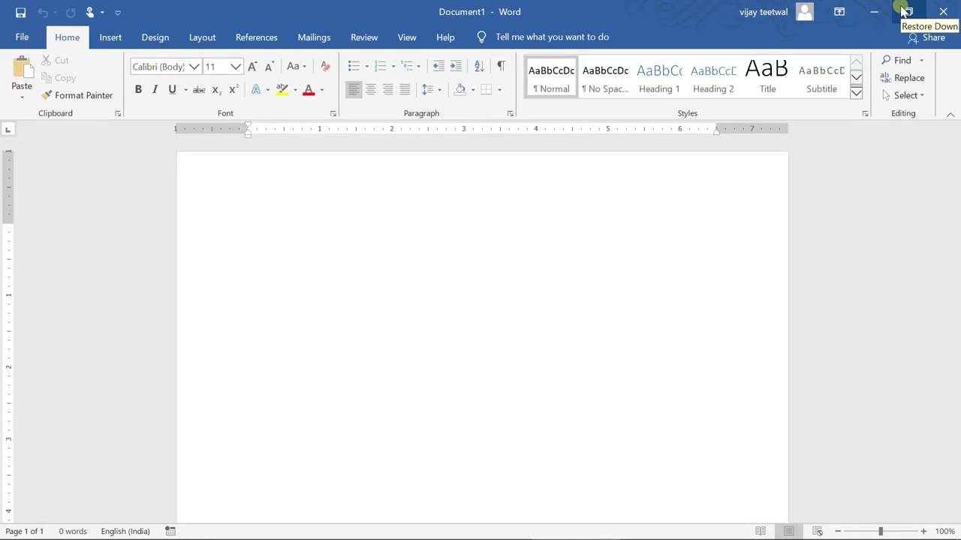
{"action": "left_click", "coordinate": [906, 11]}
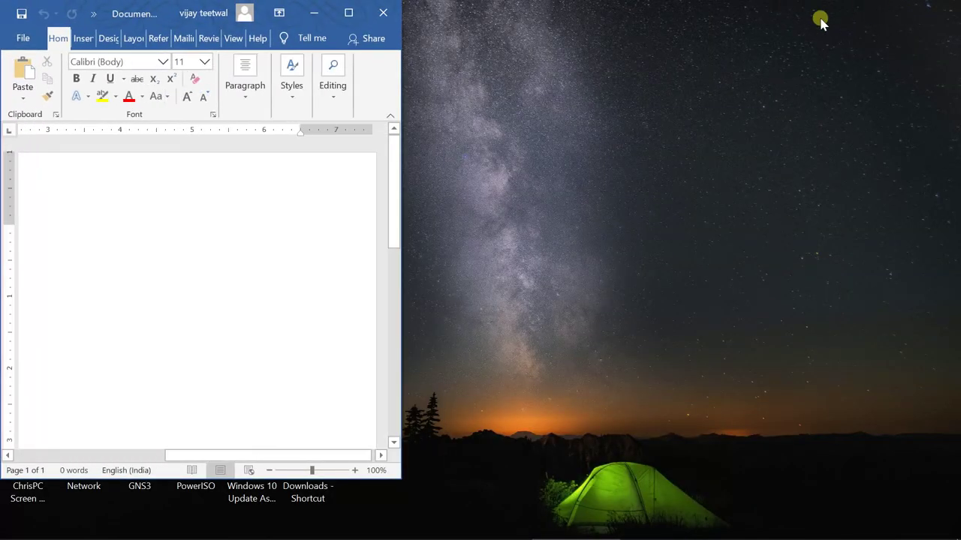
{"action": "left_click", "coordinate": [349, 13]}
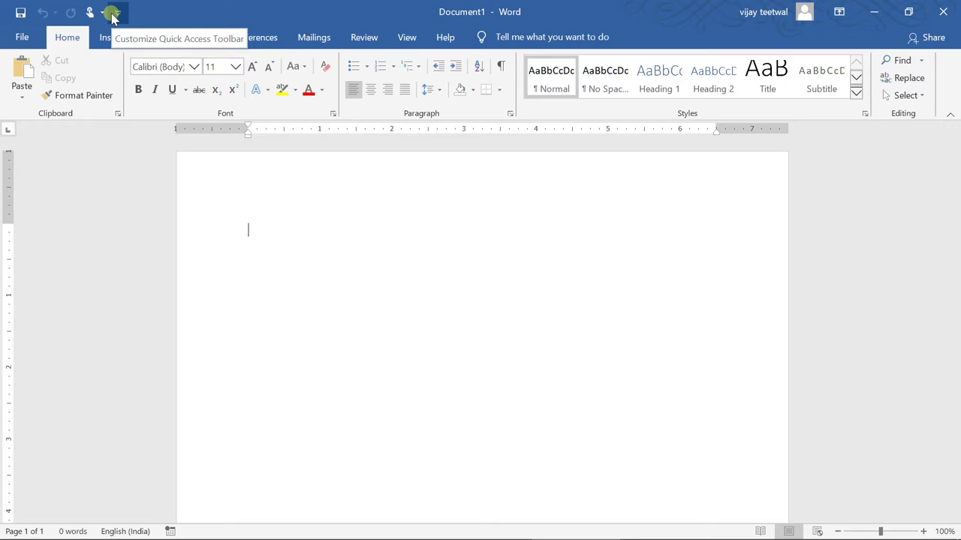
Add Open to the Quick Access Toolbar, type 'heoiferj8fkefhy' on the page, and open File
{"action": "left_click", "coordinate": [114, 13]}
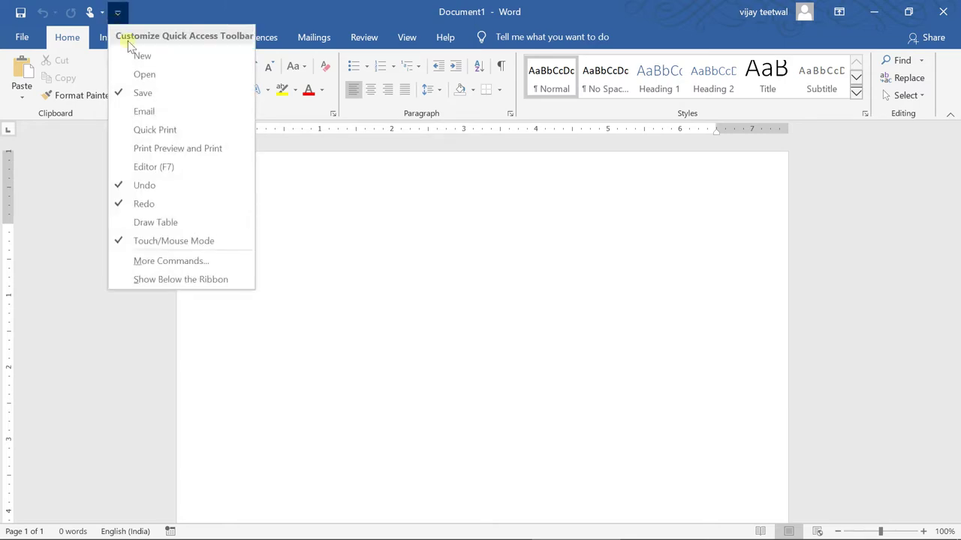
{"action": "left_click", "coordinate": [153, 78]}
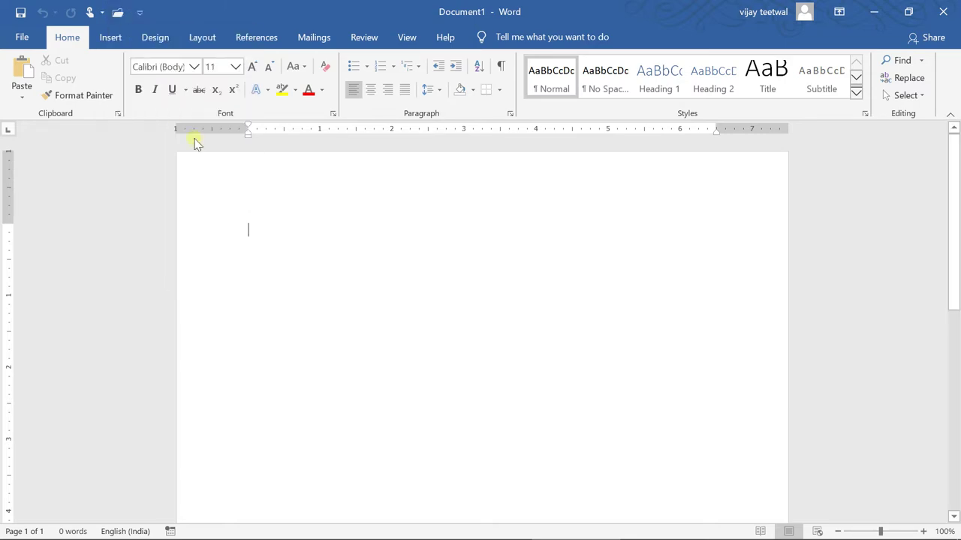
{"action": "left_click", "coordinate": [256, 230]}
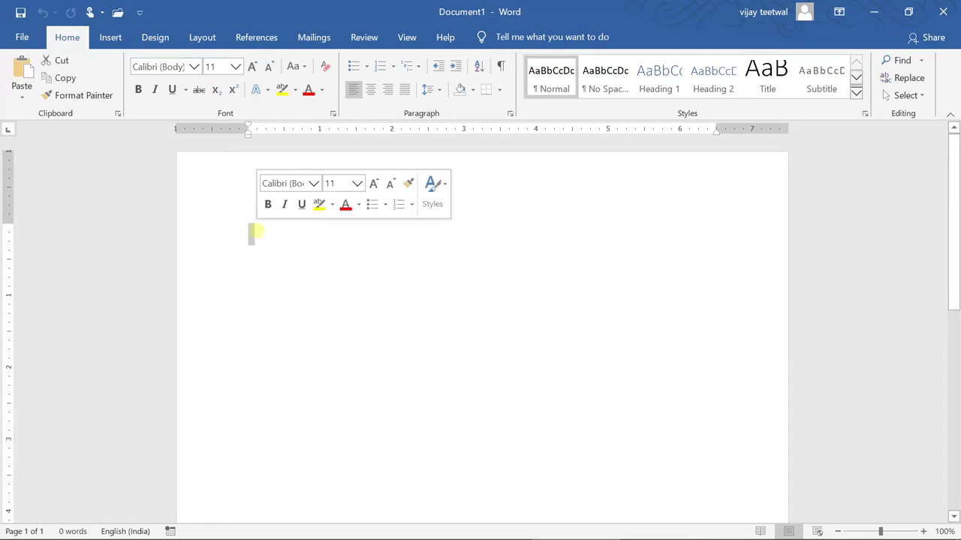
{"action": "type", "text": "heoiferj8fkefhy"}
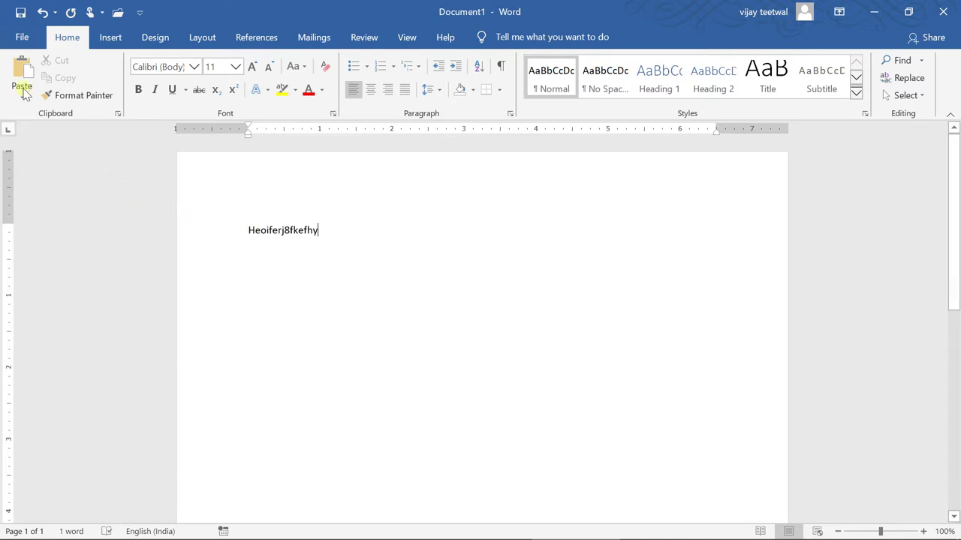
{"action": "left_click", "coordinate": [20, 37]}
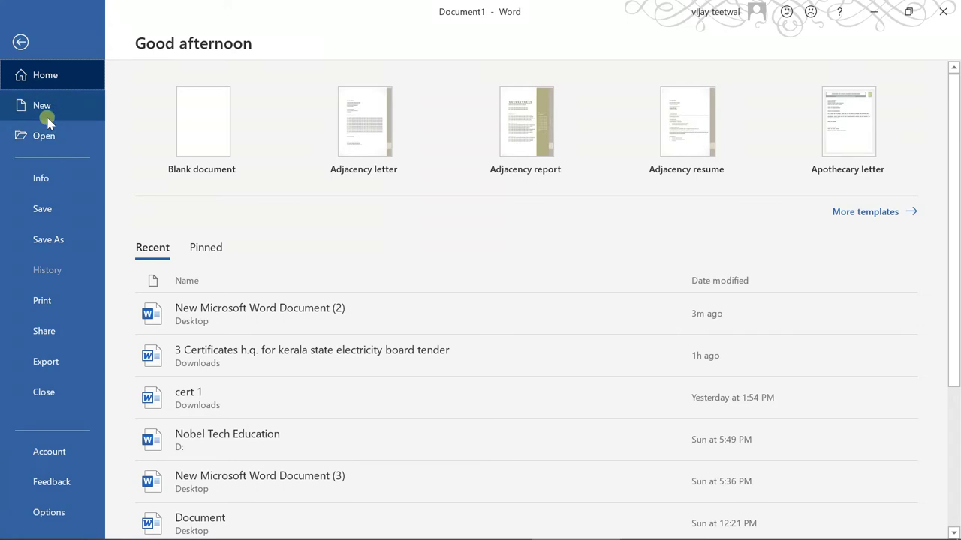
Test the new Quick Access Open button, then return to Document1's editing view
{"action": "left_click", "coordinate": [18, 43]}
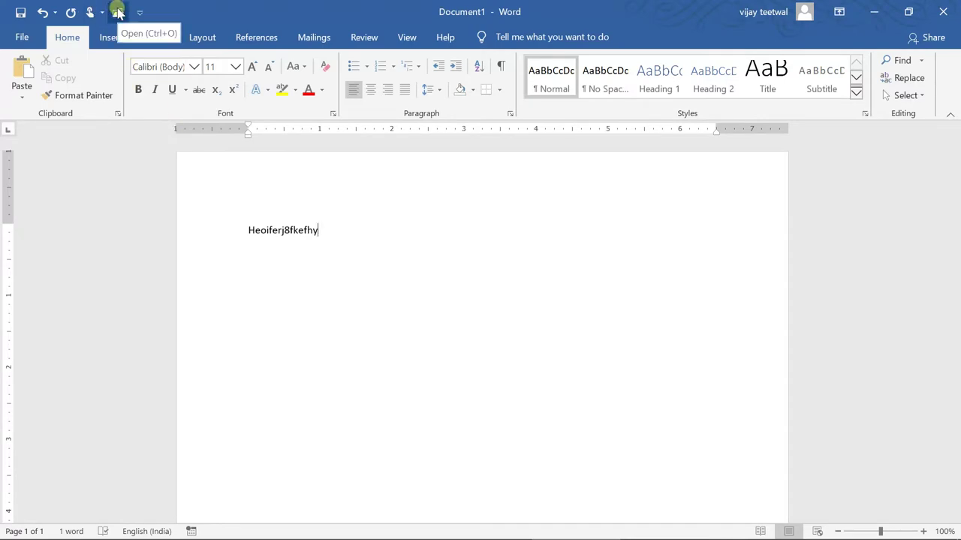
{"action": "left_click", "coordinate": [118, 13]}
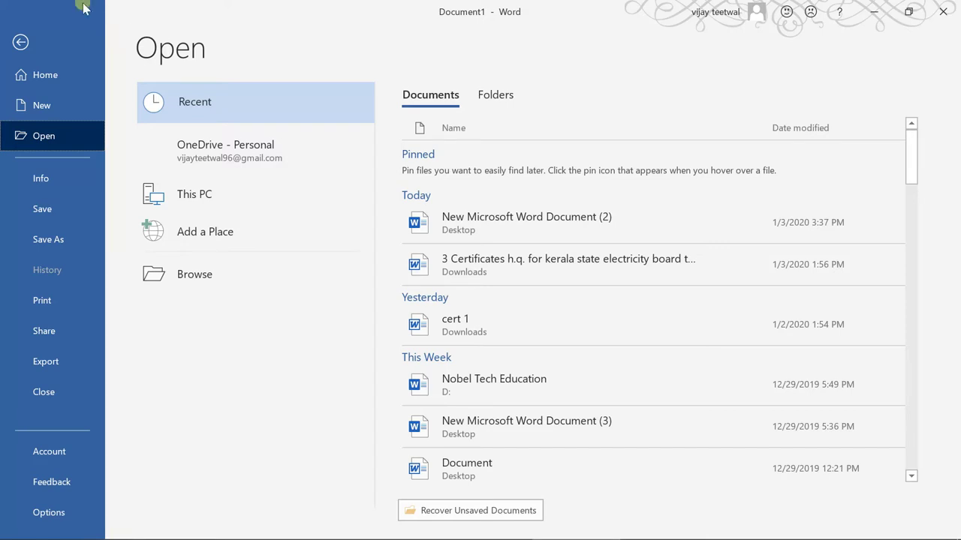
{"action": "left_click", "coordinate": [19, 41]}
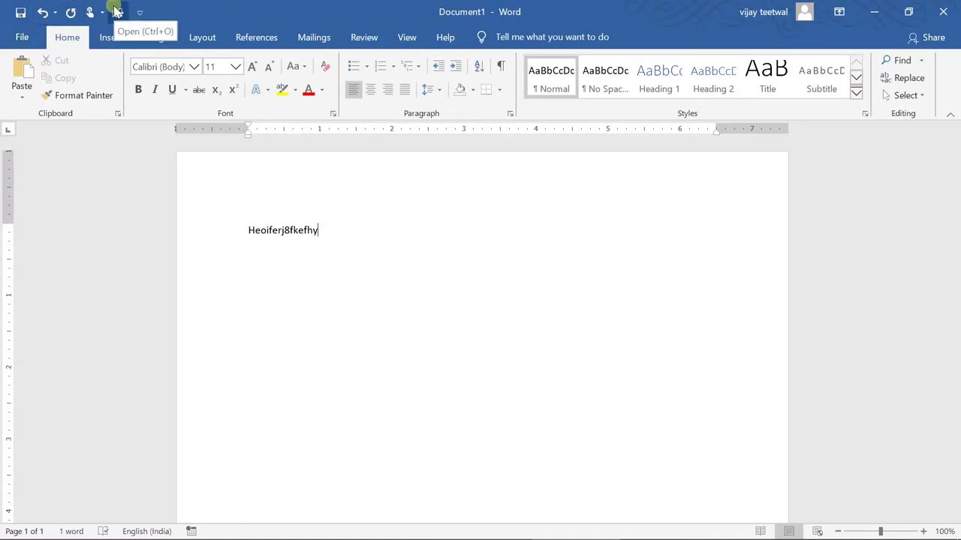
Remove Open from the Quick Access Toolbar, then visit File and return to Document1
{"action": "right_click", "coordinate": [116, 11]}
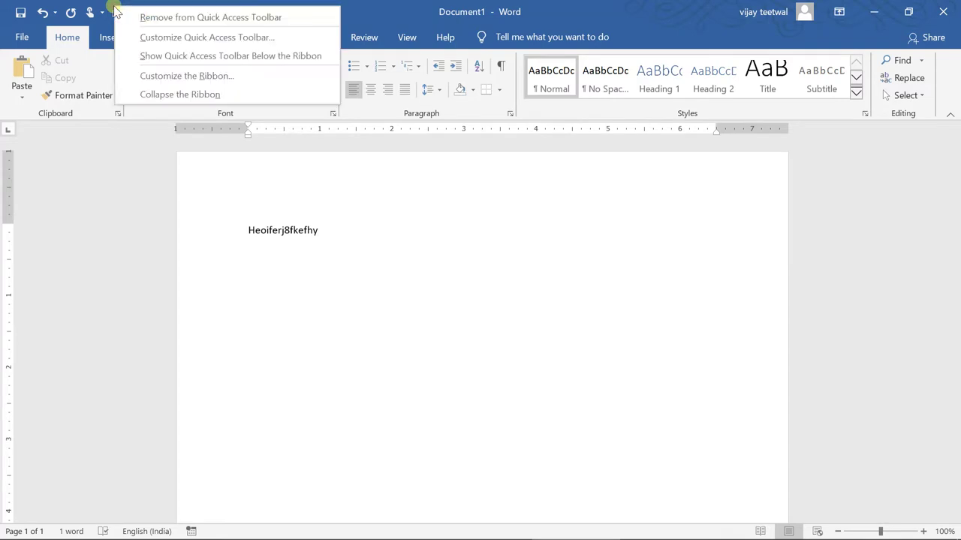
{"action": "left_click", "coordinate": [152, 16]}
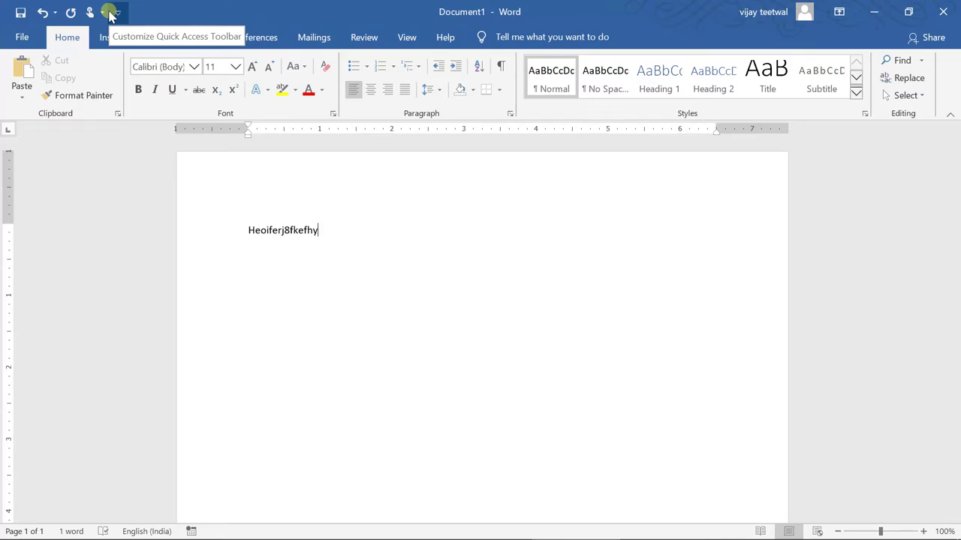
{"action": "left_click", "coordinate": [18, 43]}
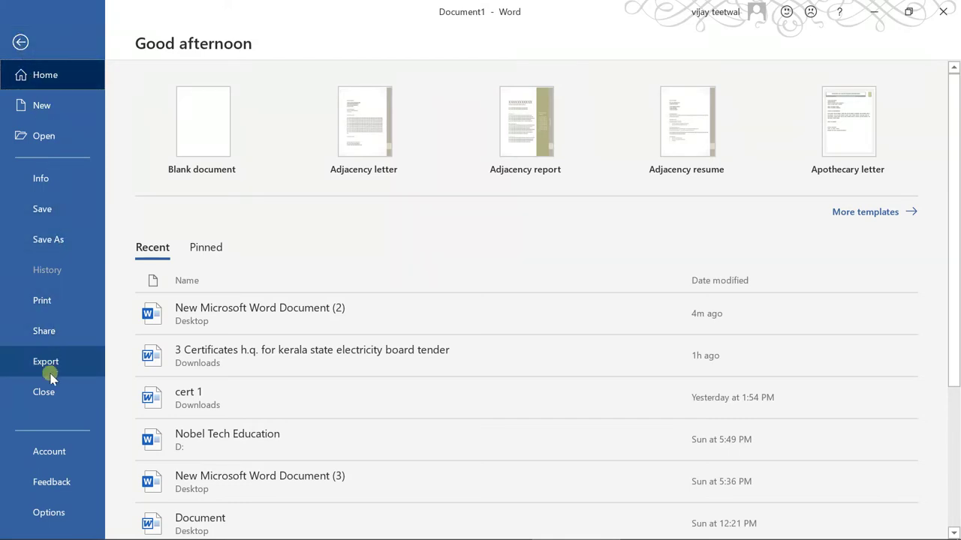
{"action": "left_click", "coordinate": [21, 43]}
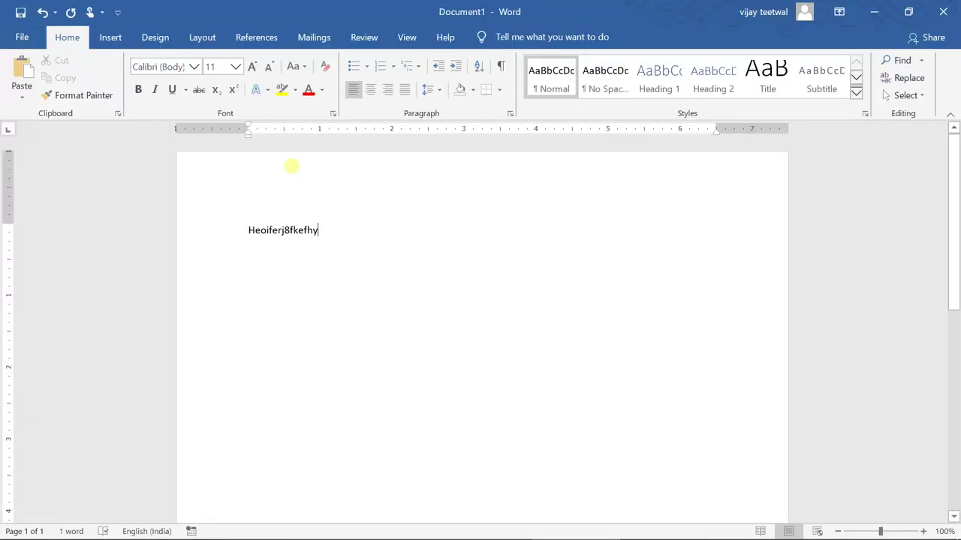
Type 'alt+f' on a new second line and select the first line
{"action": "key", "text": "Return"}
{"action": "type", "text": "a"}
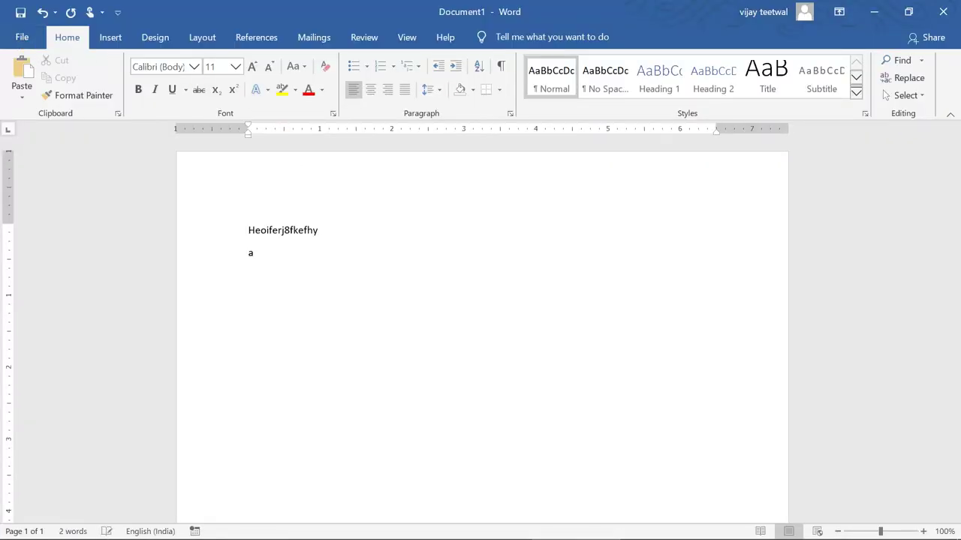
{"action": "type", "text": "lt"}
{"action": "type", "text": "+f"}
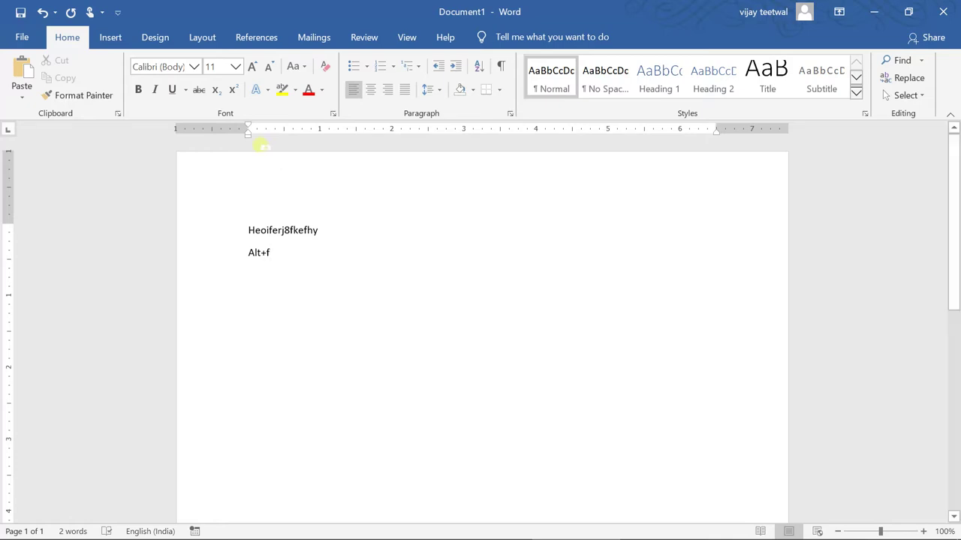
{"action": "left_click", "coordinate": [223, 227]}
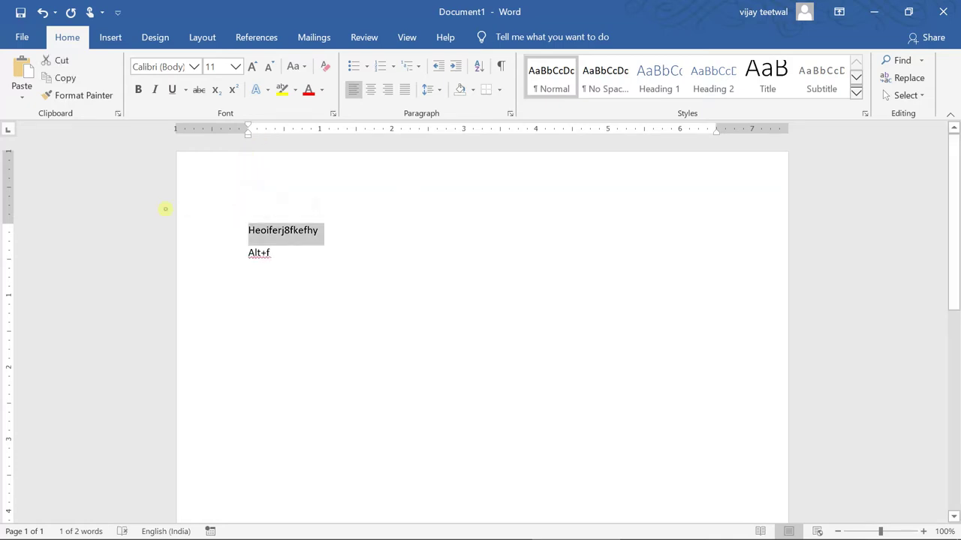
Browse the Insert, Design, Layout and Home tabs, ending on Design, and deselect the text
{"action": "left_click", "coordinate": [109, 41]}
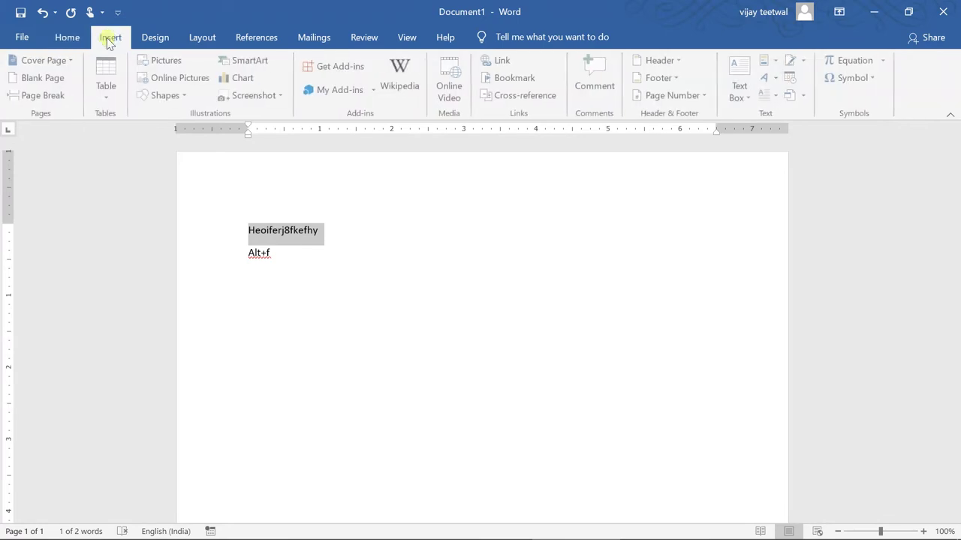
{"action": "left_click", "coordinate": [159, 38]}
{"action": "left_click", "coordinate": [197, 39]}
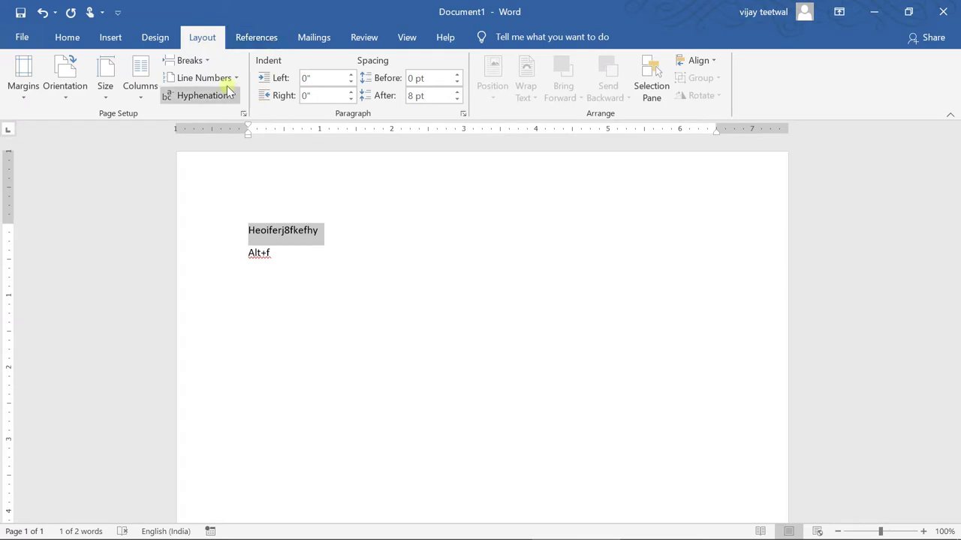
{"action": "left_click", "coordinate": [76, 35]}
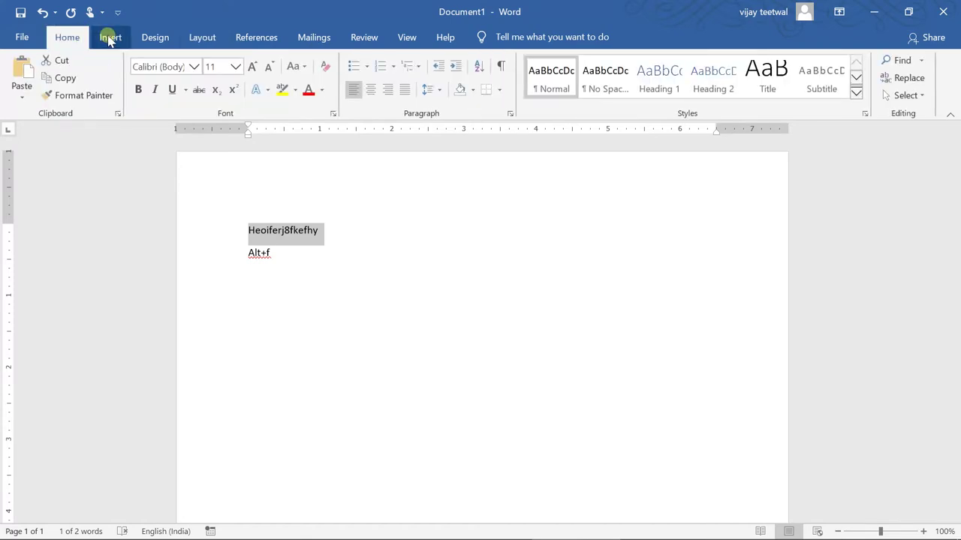
{"action": "left_click", "coordinate": [111, 39]}
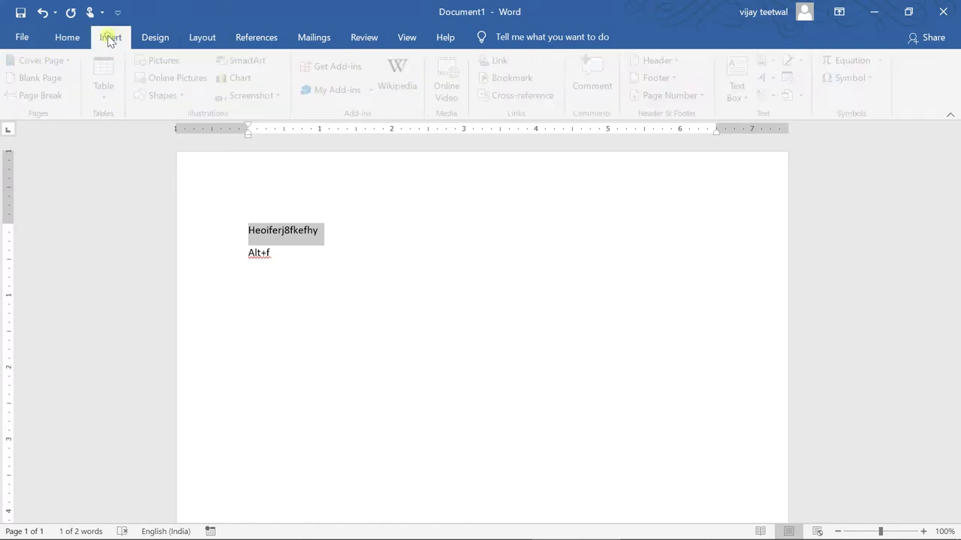
{"action": "left_click", "coordinate": [148, 38]}
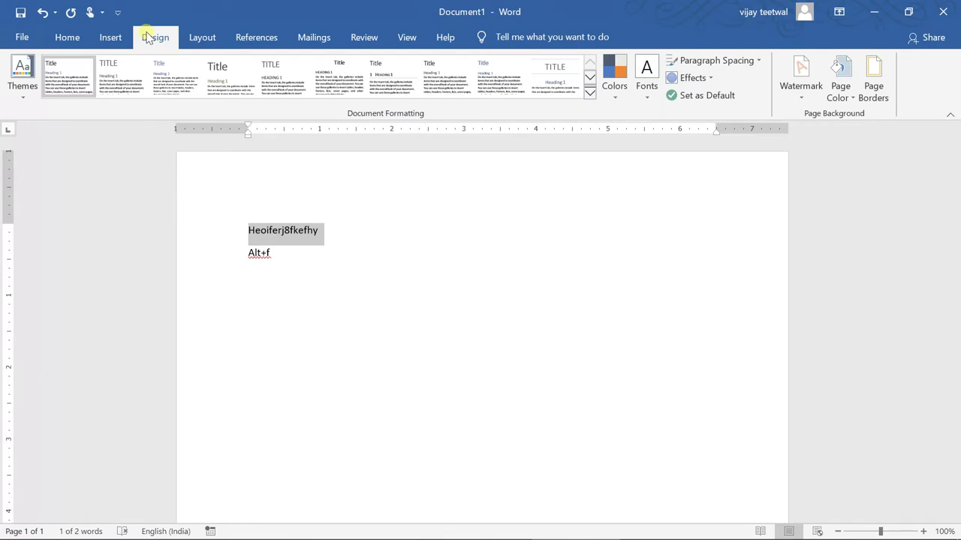
{"action": "left_click", "coordinate": [339, 286]}
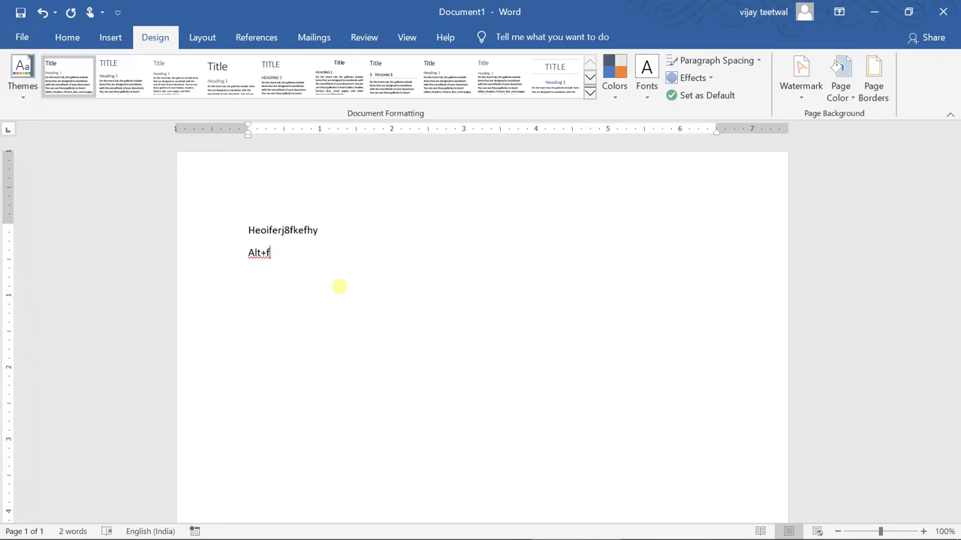
Append 'sghcdsuyugjduduygweuy' and 'hhihiuhwrkh' after Alt+f, zooming to about 207% in between
{"action": "type", "text": "sghcdsuyugjdudu"}
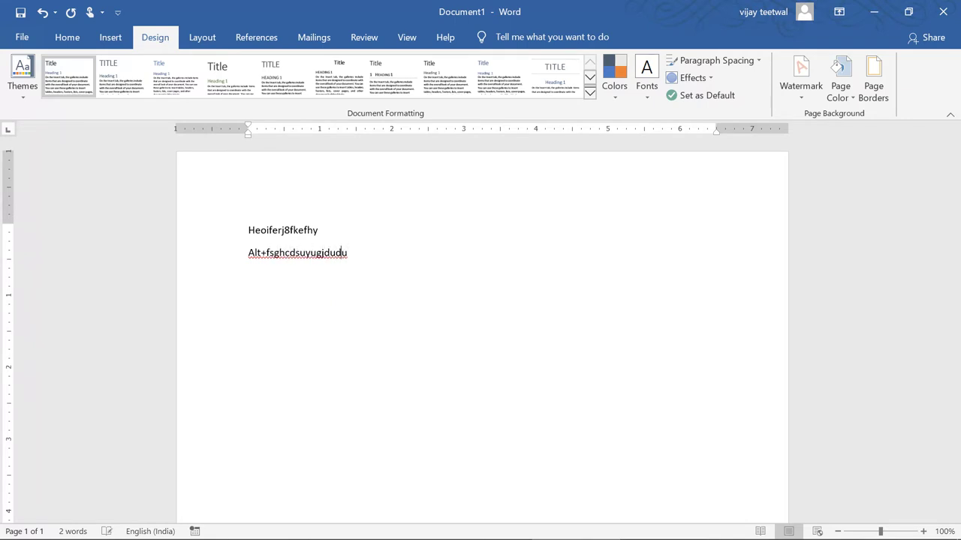
{"action": "type", "text": "ygweuy"}
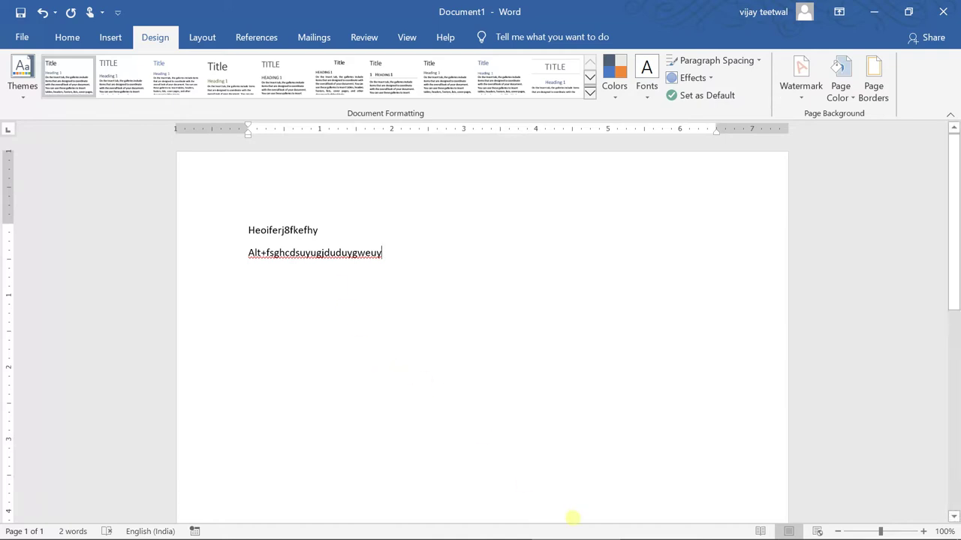
{"action": "left_click", "coordinate": [891, 531]}
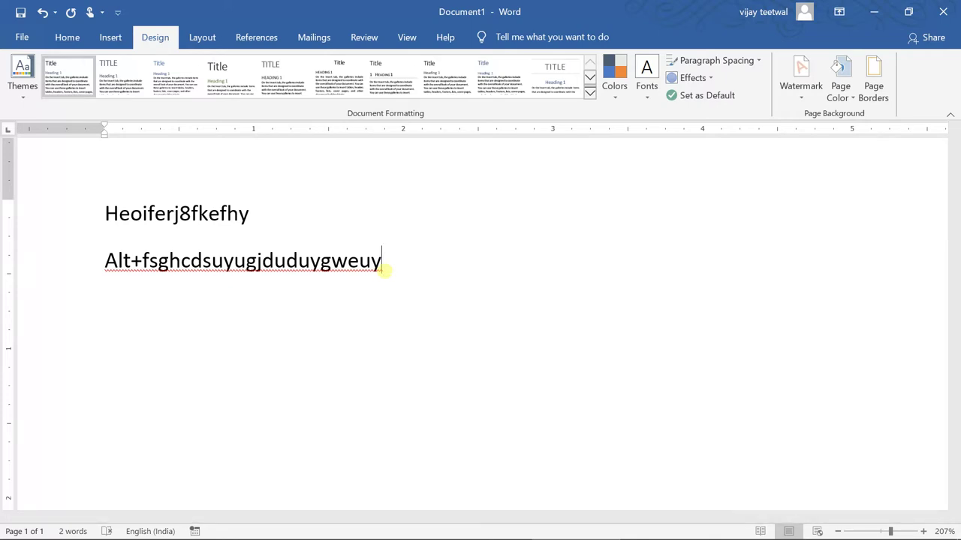
{"action": "type", "text": "hhih"}
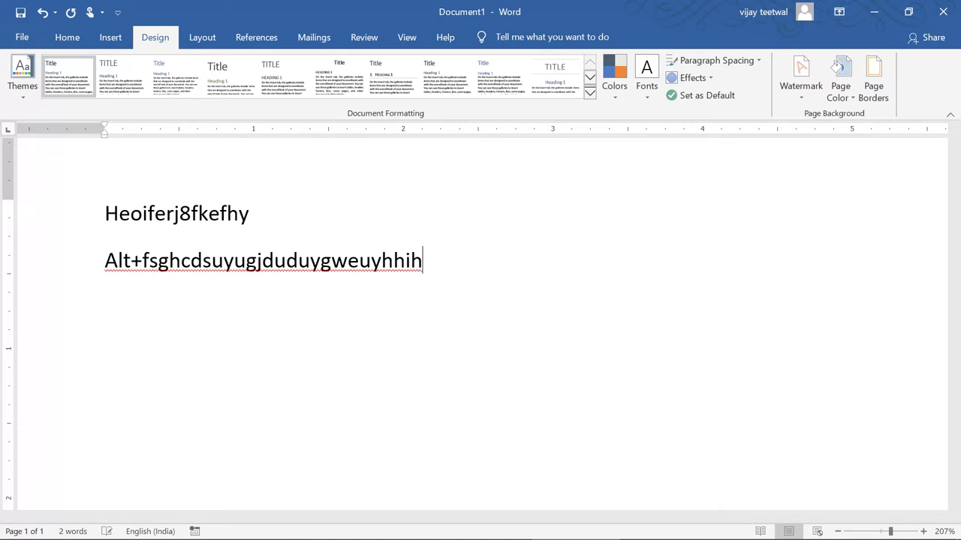
{"action": "type", "text": "iuhwrkh"}
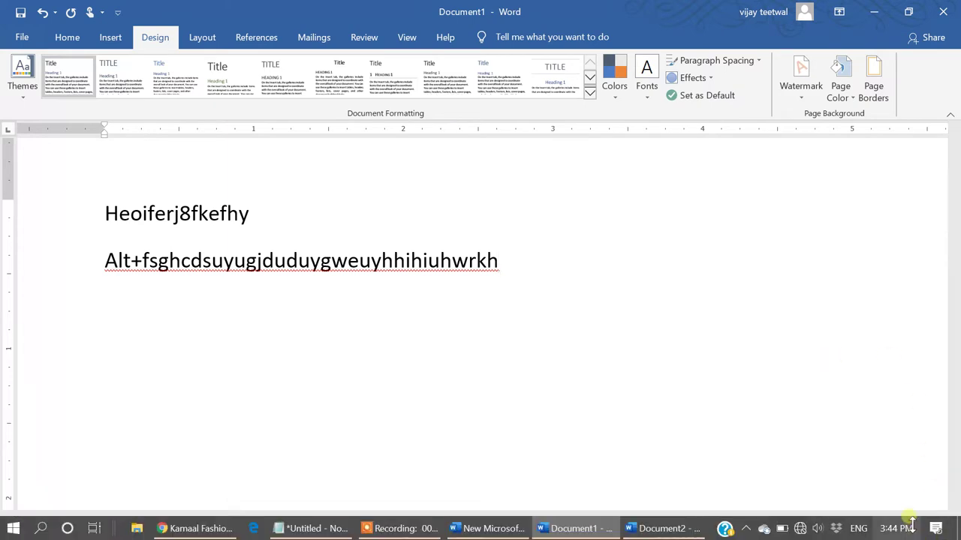
Zoom back to 81%, return to the Home tab via Insert, and switch to Read Mode
{"action": "left_click", "coordinate": [874, 532]}
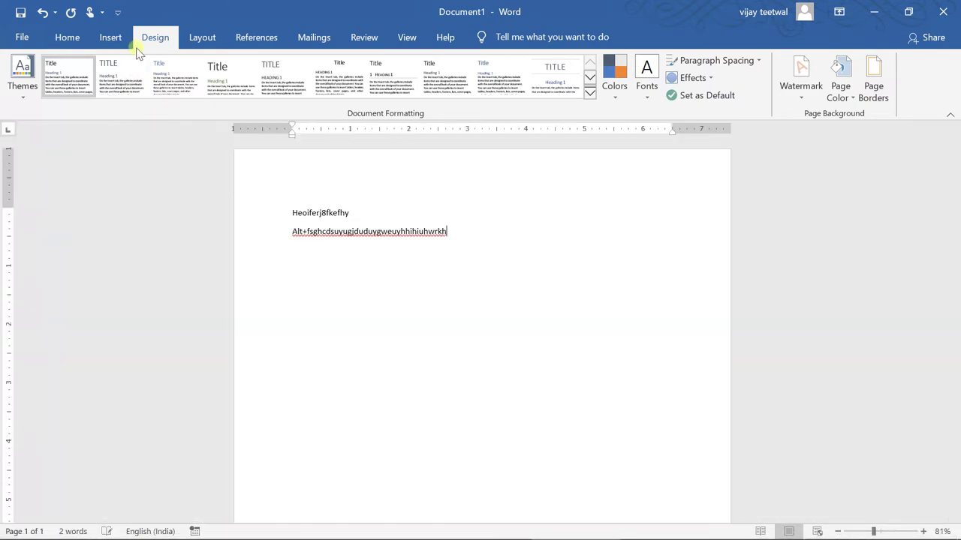
{"action": "left_click", "coordinate": [111, 37]}
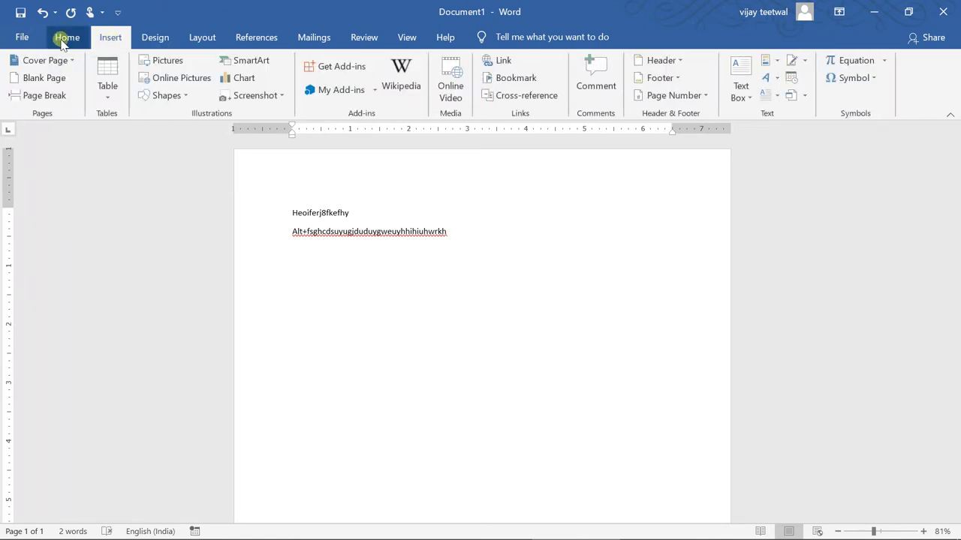
{"action": "left_click", "coordinate": [65, 40]}
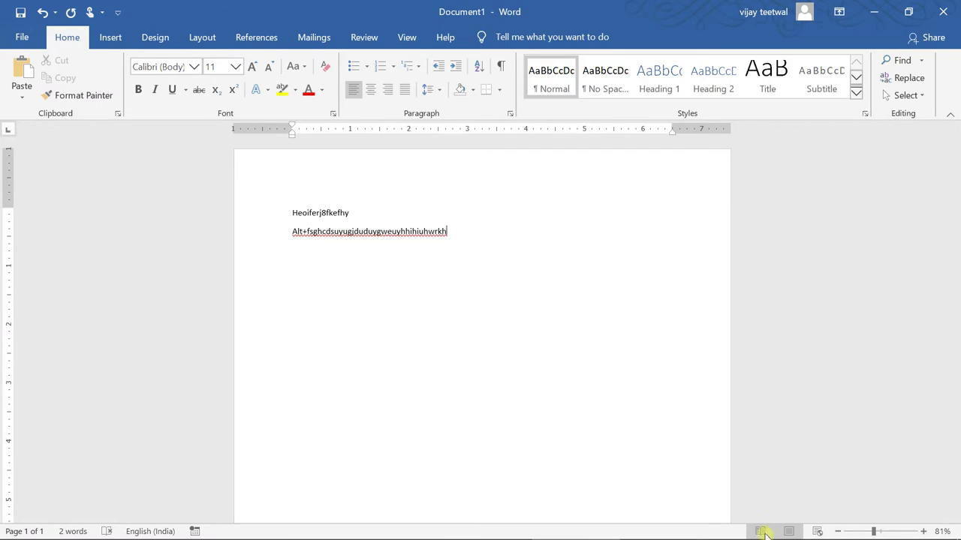
{"action": "left_click", "coordinate": [762, 532]}
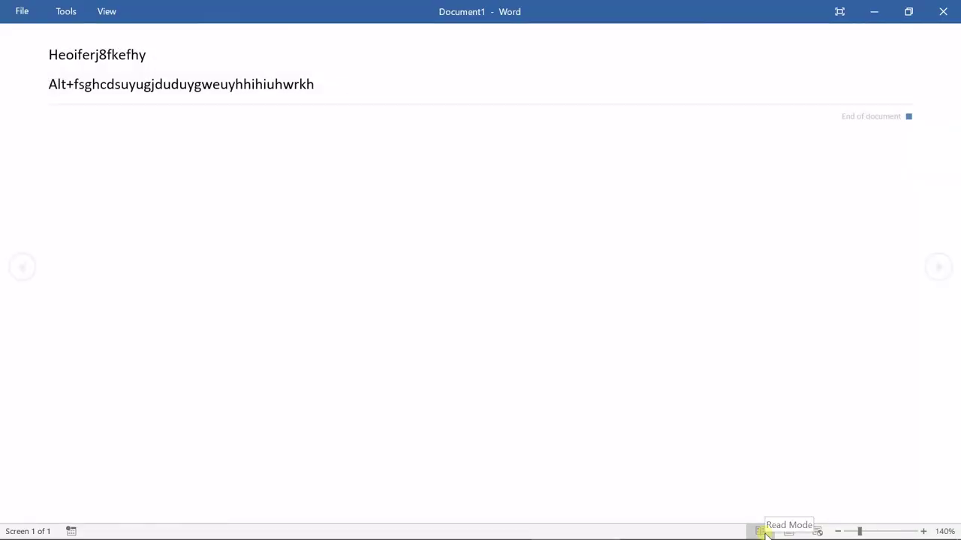
Switch Document1 into Read Mode, then back to the Print Layout view
{"action": "left_click", "coordinate": [761, 531]}
{"action": "left_click", "coordinate": [763, 532]}
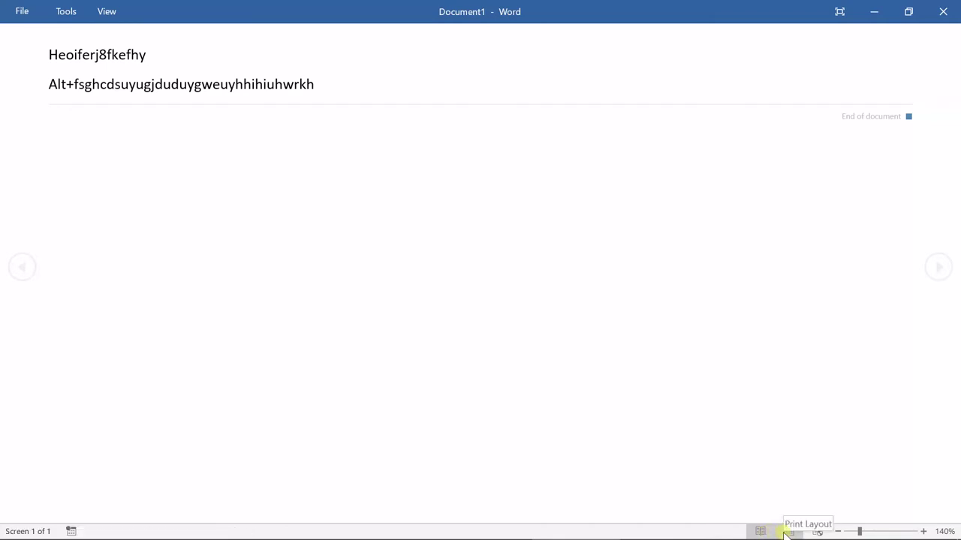
{"action": "left_click", "coordinate": [787, 532]}
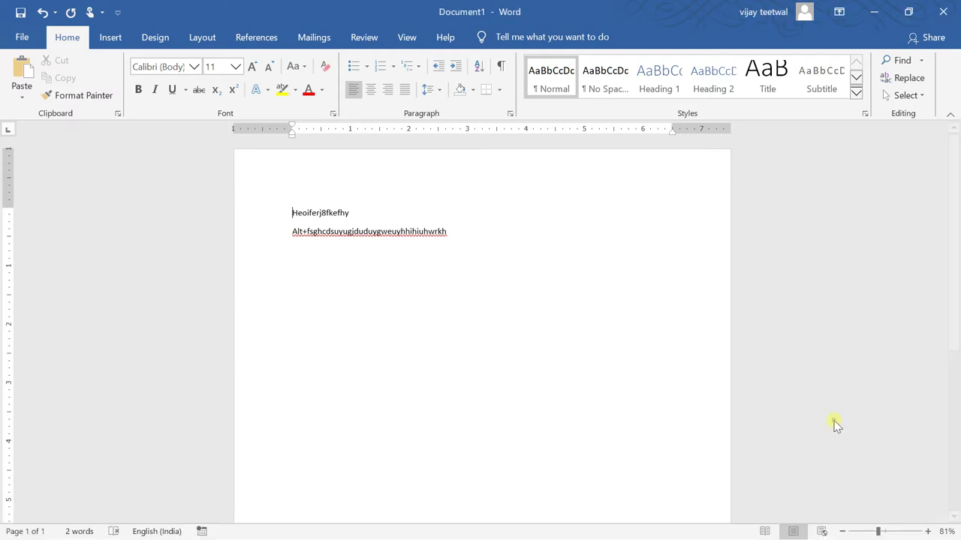
In Web Layout, type a long 'gfhhhh…' string at the start of line 1, then return to Print Layout
{"action": "left_click", "coordinate": [822, 532]}
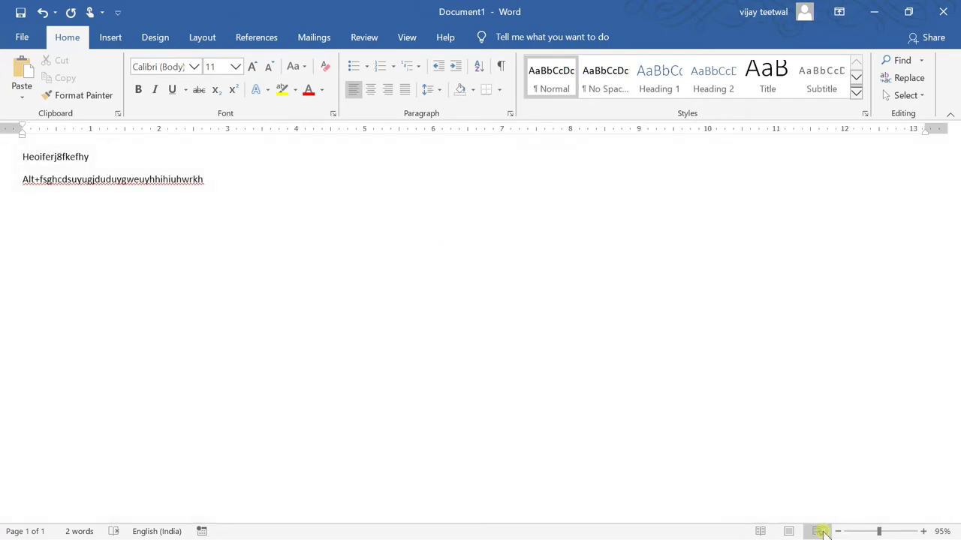
{"action": "type", "text": "gf"}
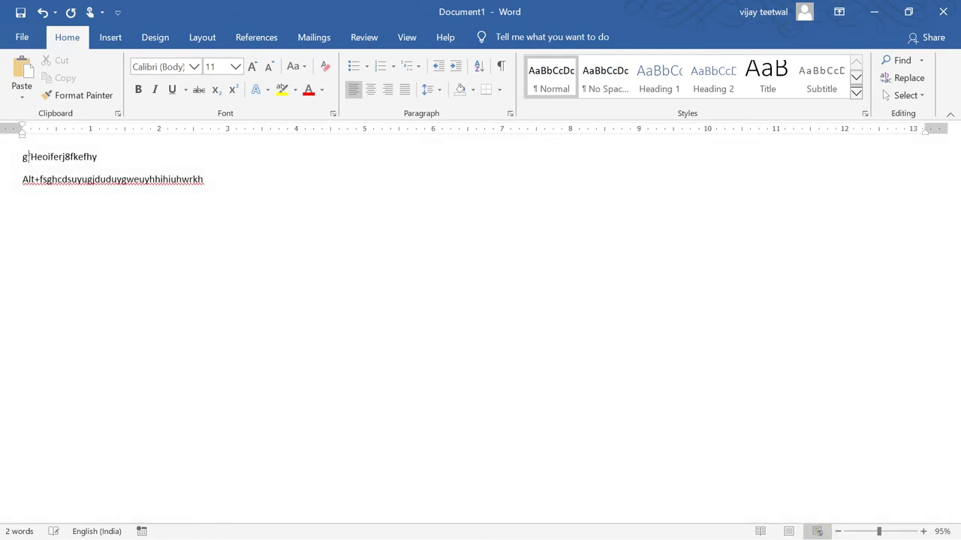
{"action": "type", "text": "hhhhhhhhhhhh"}
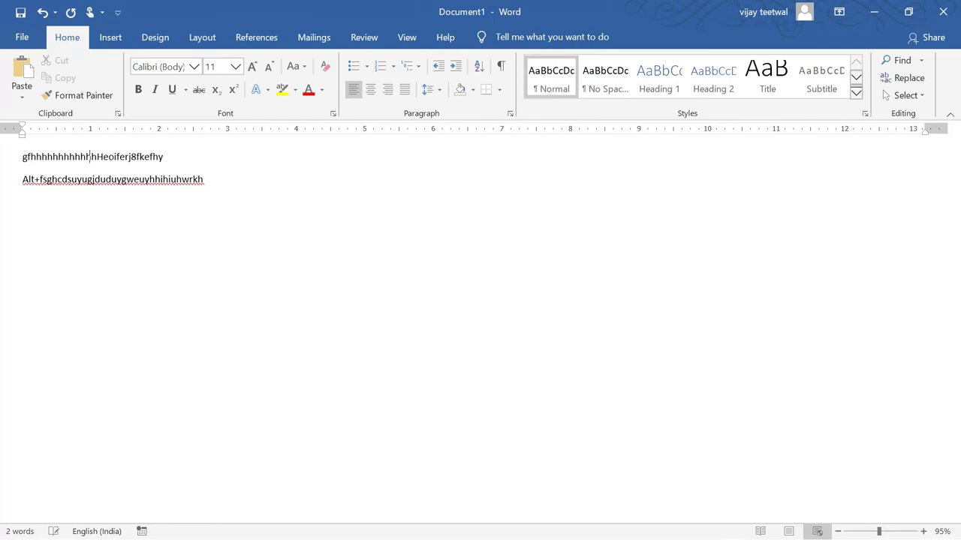
{"action": "type", "text": "hhhhhhhhhhhhhhhhhhhhhhhhhhhhhhhhhhhhhhhhhhhhhhhh"}
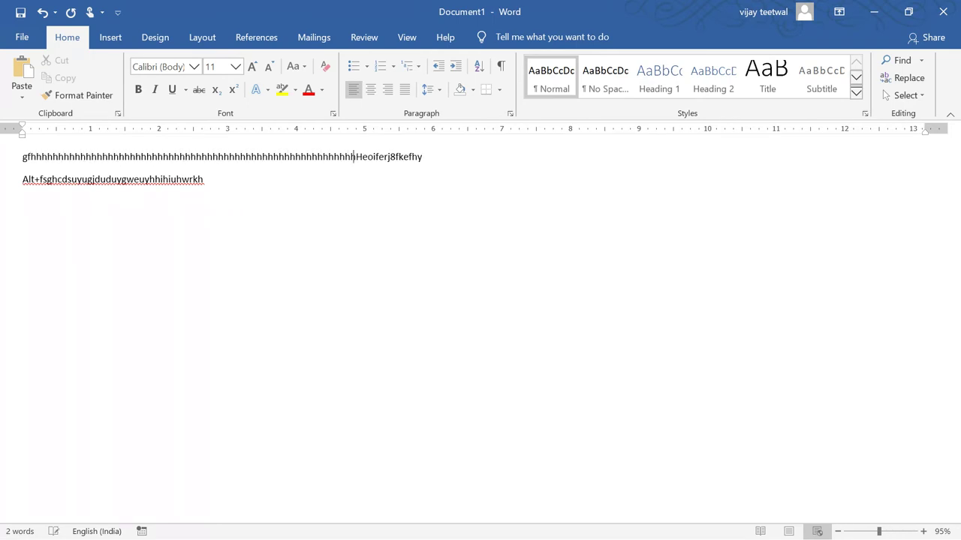
{"action": "type", "text": "hhhhhhhhhhhhhhhhhhhhhhhhhhhhhhhhhhhhhhhhhhhhh"}
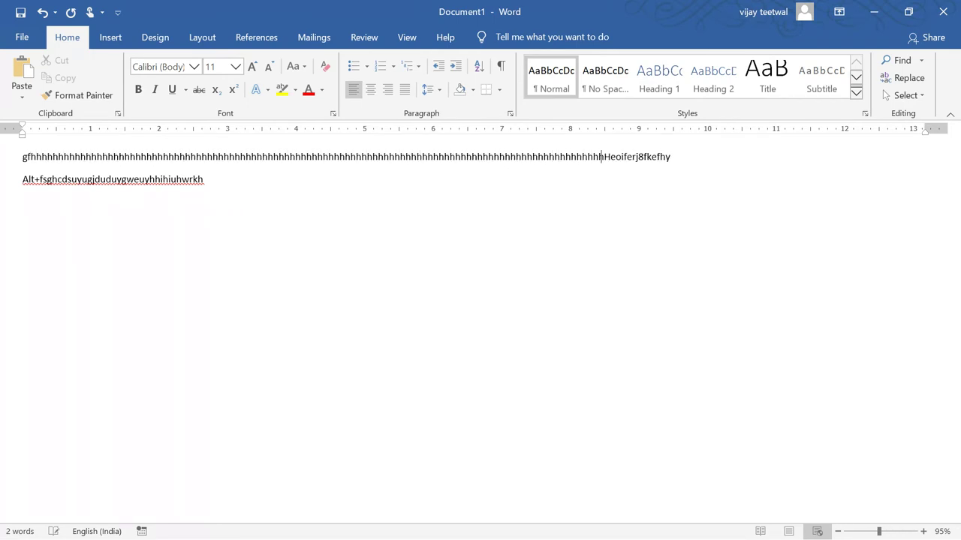
{"action": "type", "text": "hhhhhhhhhhhhhhhhhhhhhhhhhhhhhhhhhhhhhhhhhhhhhhhhhhhhhhhhhhhhhhh"}
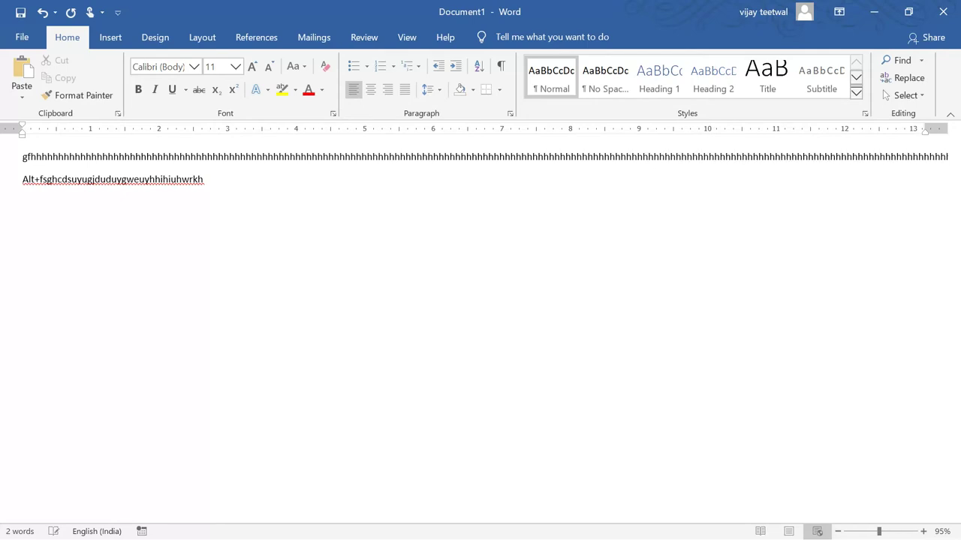
{"action": "left_click", "coordinate": [819, 531]}
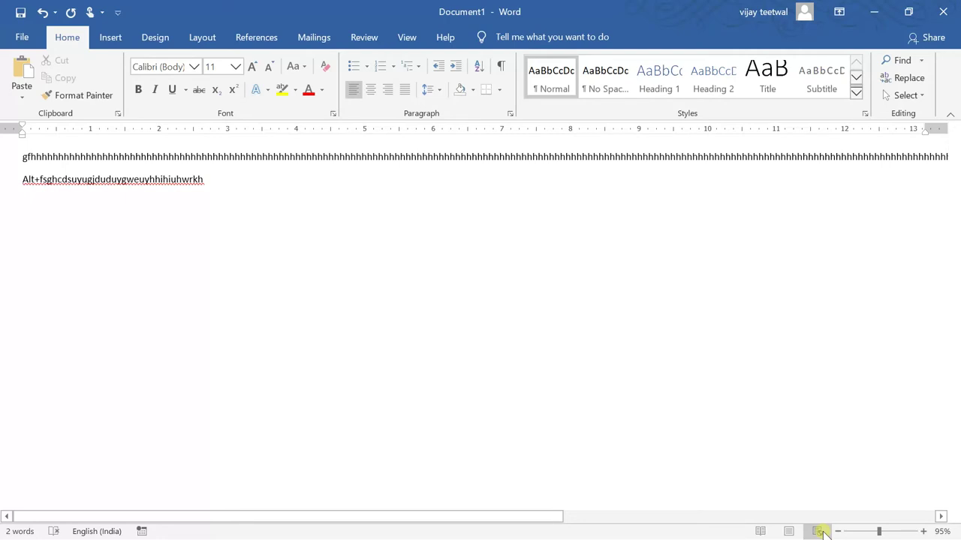
{"action": "left_click", "coordinate": [783, 517]}
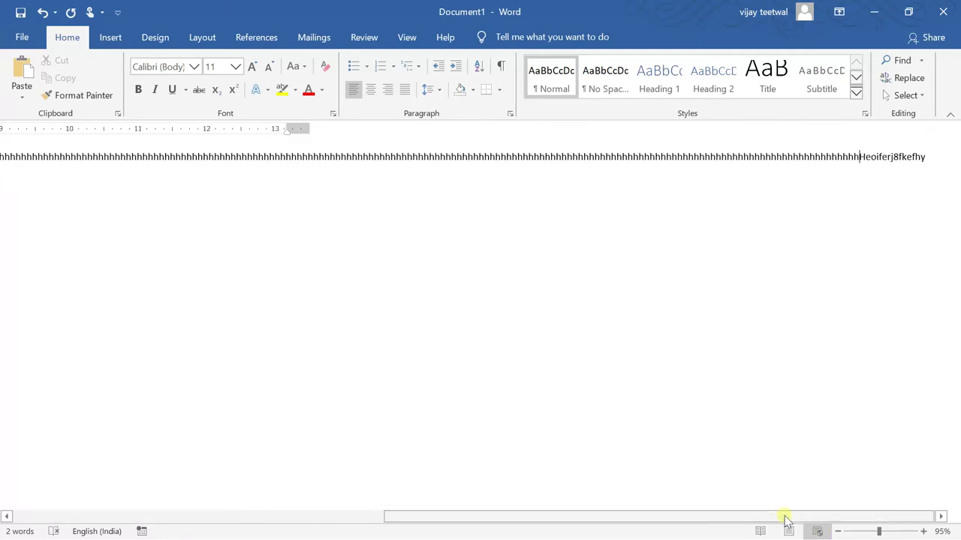
{"action": "left_click", "coordinate": [789, 531]}
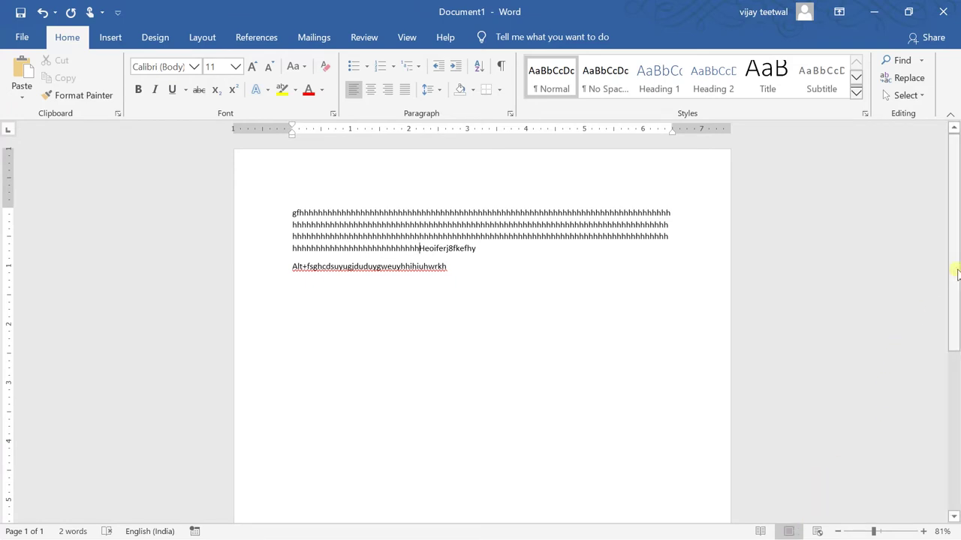
Scroll the document back up so the top line of text is in view
{"action": "mouse_move", "coordinate": [958, 274]}
{"action": "left_mouse_down"}
{"action": "mouse_move", "coordinate": [957, 343]}
{"action": "mouse_move", "coordinate": [957, 262]}
{"action": "left_mouse_up"}
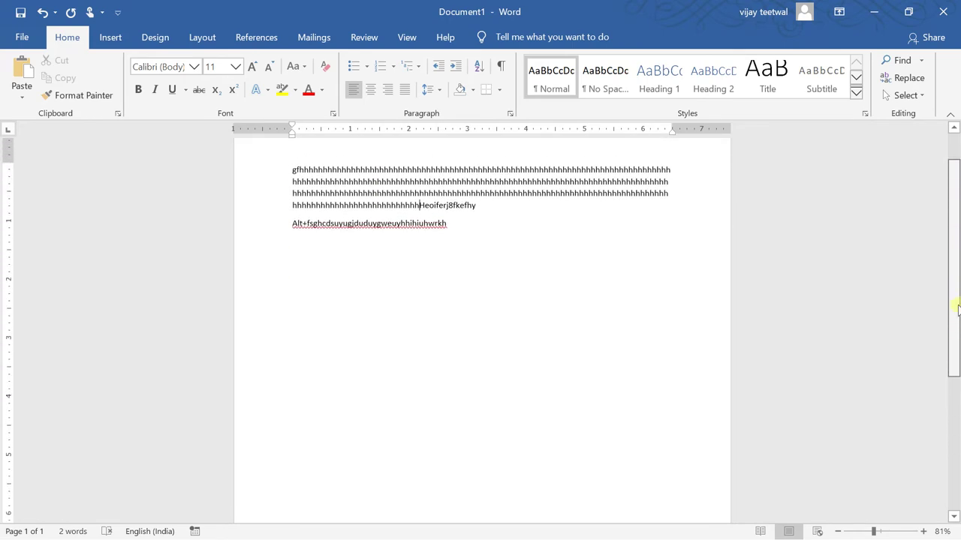
{"action": "scroll", "coordinate": [958, 263], "scroll_direction": "down", "scroll_amount": 1}
{"action": "scroll", "coordinate": [957, 263], "scroll_direction": "down", "scroll_amount": 1}
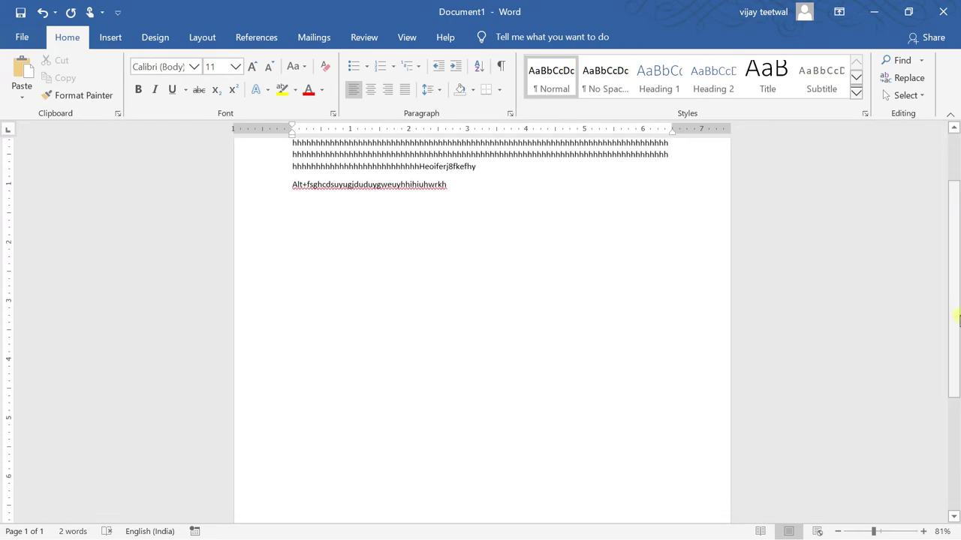
{"action": "left_click", "coordinate": [953, 128]}
{"action": "left_click", "coordinate": [953, 128]}
{"action": "left_click", "coordinate": [953, 129]}
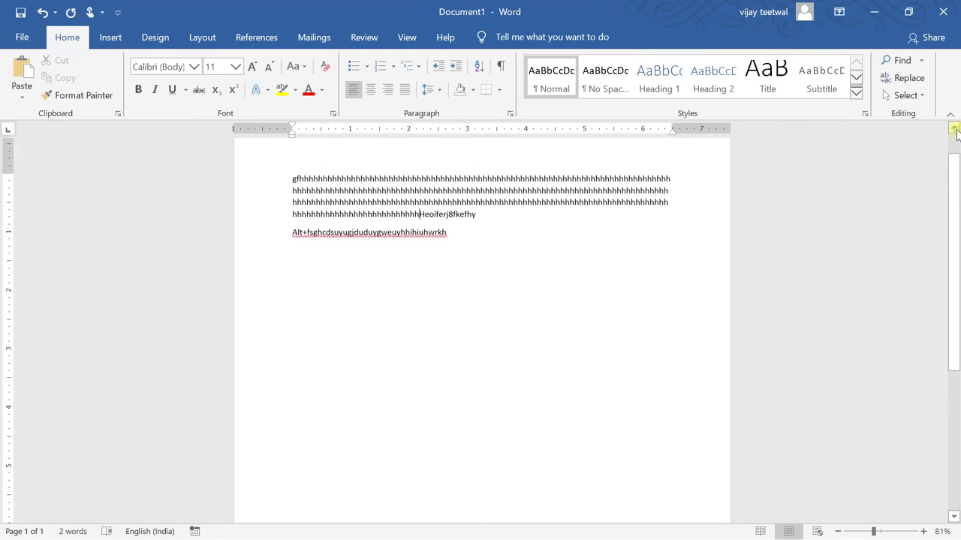
{"action": "left_click", "coordinate": [953, 128]}
{"action": "left_click", "coordinate": [603, 241]}
Add an empty line after the second line and bring up the Save this file prompt with Ctrl+S
{"action": "left_click_drag", "start_coordinate": [516, 268], "coordinate": [477, 220]}
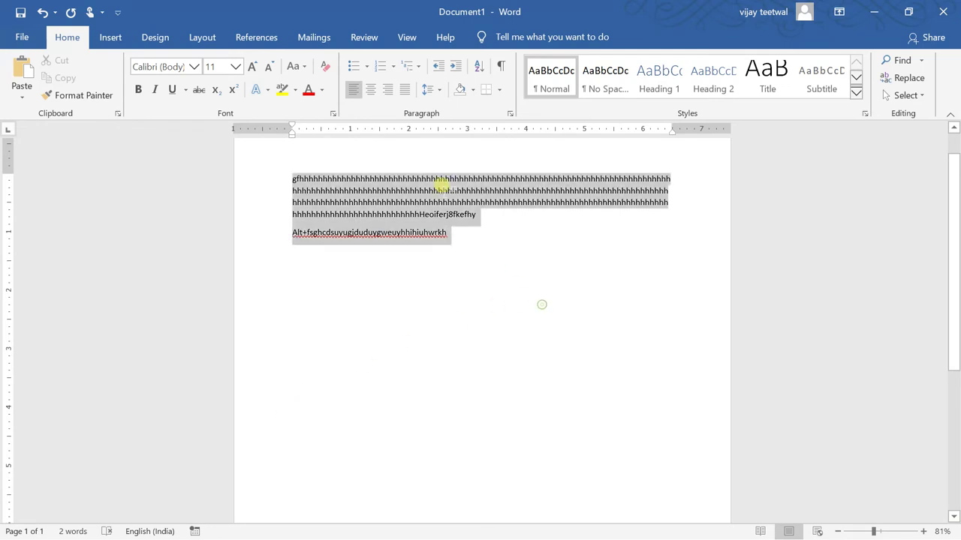
{"action": "left_click", "coordinate": [478, 220]}
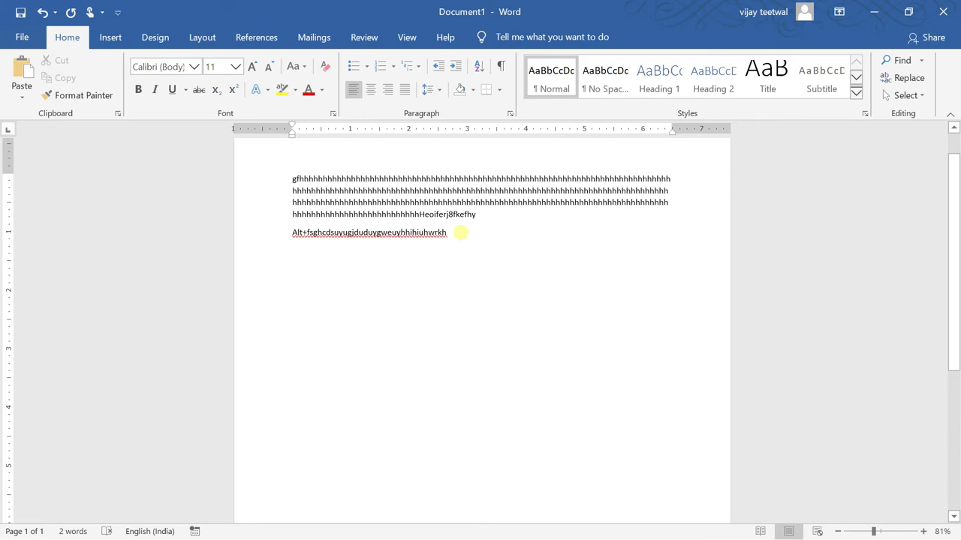
{"action": "key", "text": "Return"}
{"action": "key", "text": "ctrl+s"}
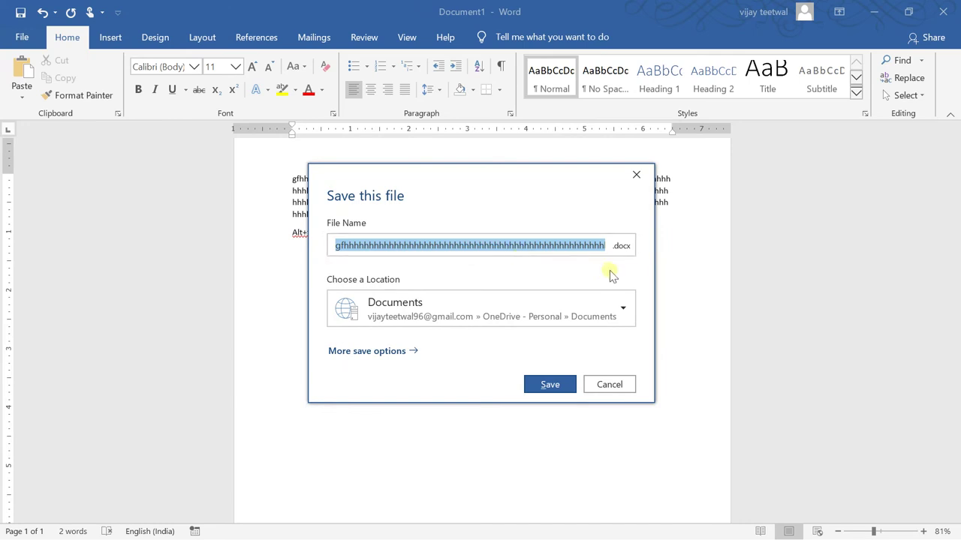
Save the document to the Desktop as 'mohit', then minimize Word
{"action": "left_click", "coordinate": [621, 310]}
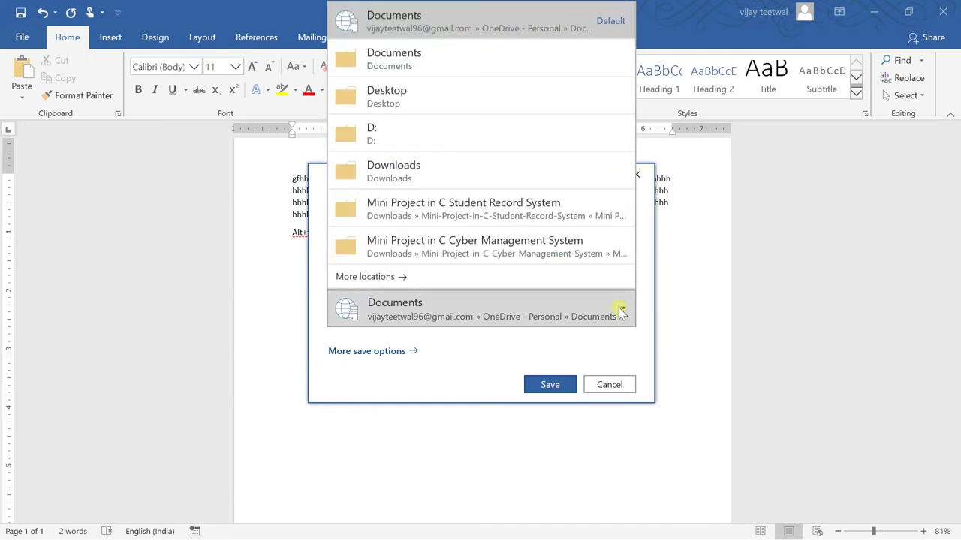
{"action": "left_click", "coordinate": [442, 107]}
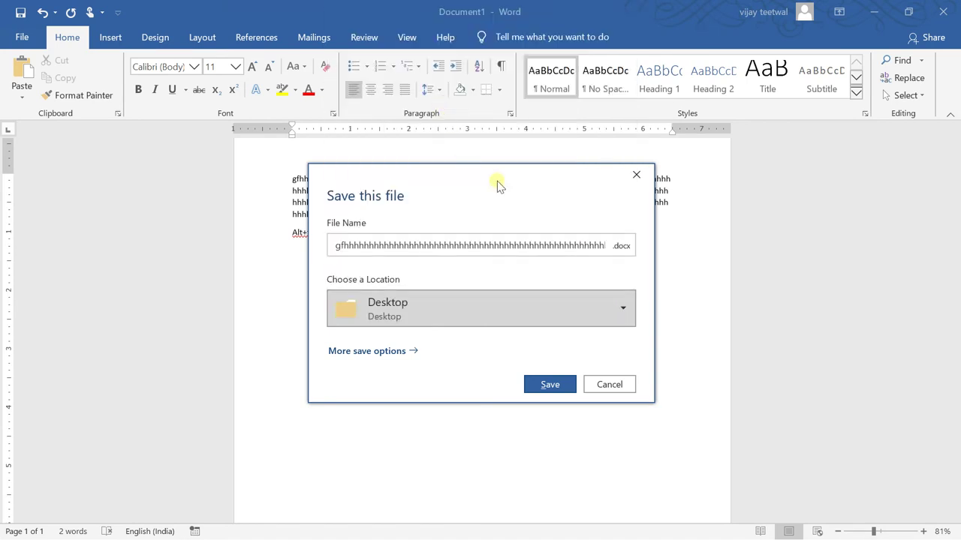
{"action": "double_click", "coordinate": [601, 244]}
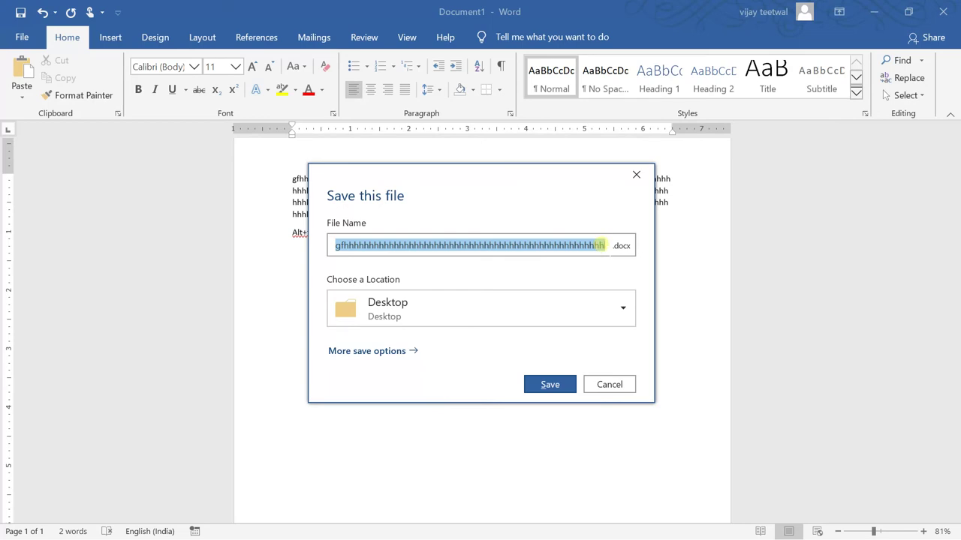
{"action": "key", "text": "BackSpace"}
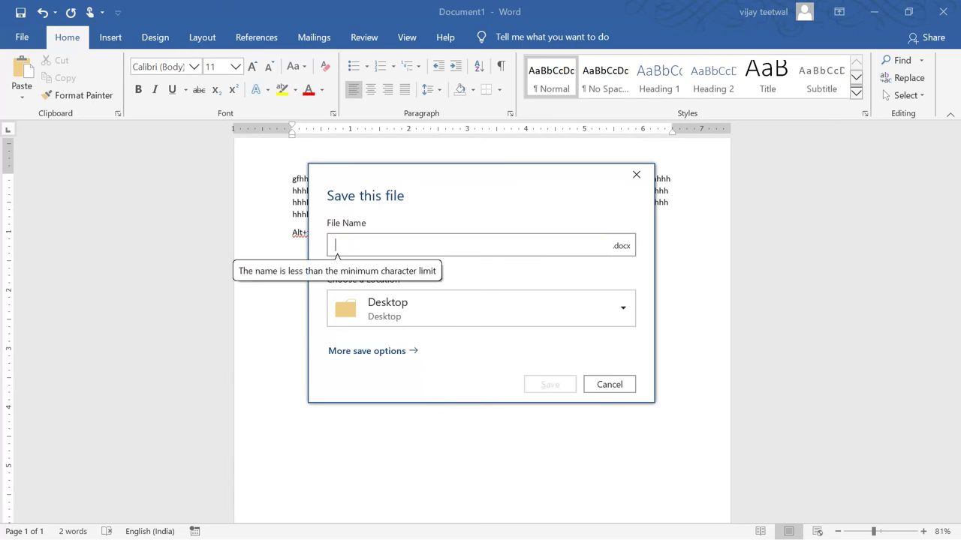
{"action": "type", "text": "mohit"}
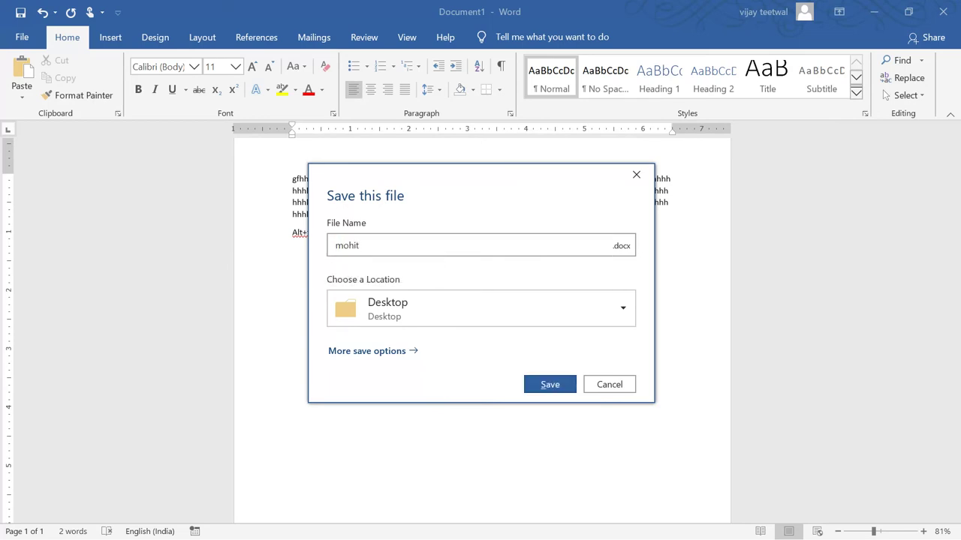
{"action": "key", "text": "Return"}
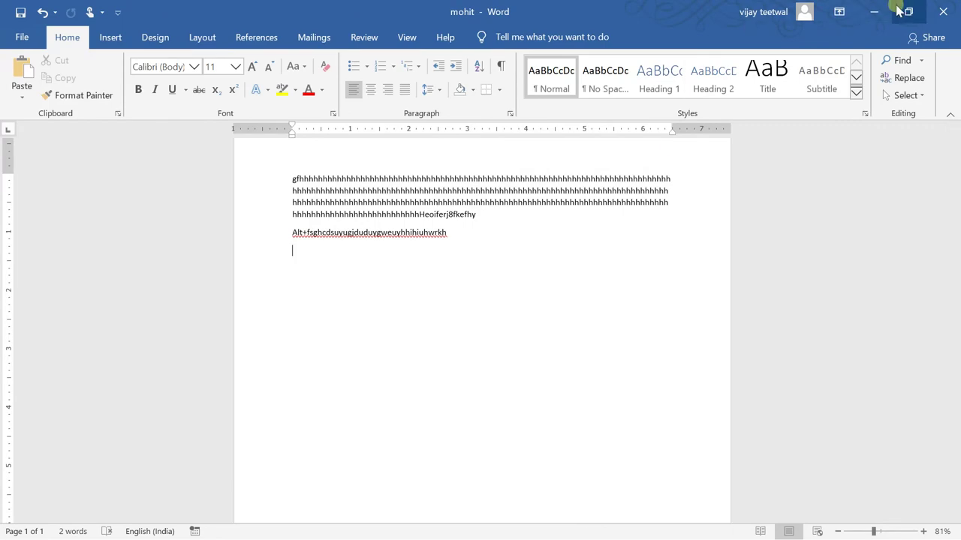
{"action": "left_click", "coordinate": [875, 11]}
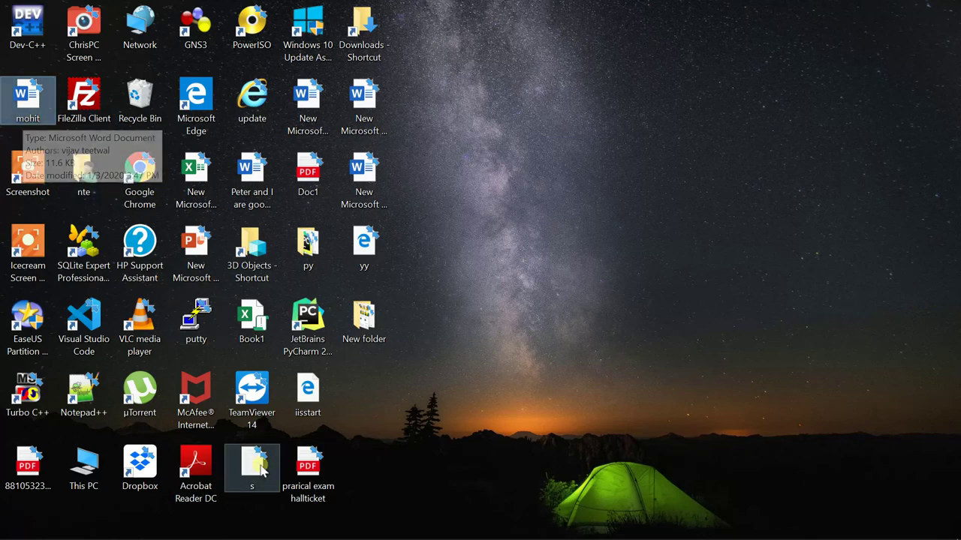
Reopen mohit from the desktop, type 'niuniukfdiuekkh' and save it via File > Save
{"action": "double_click", "coordinate": [45, 98]}
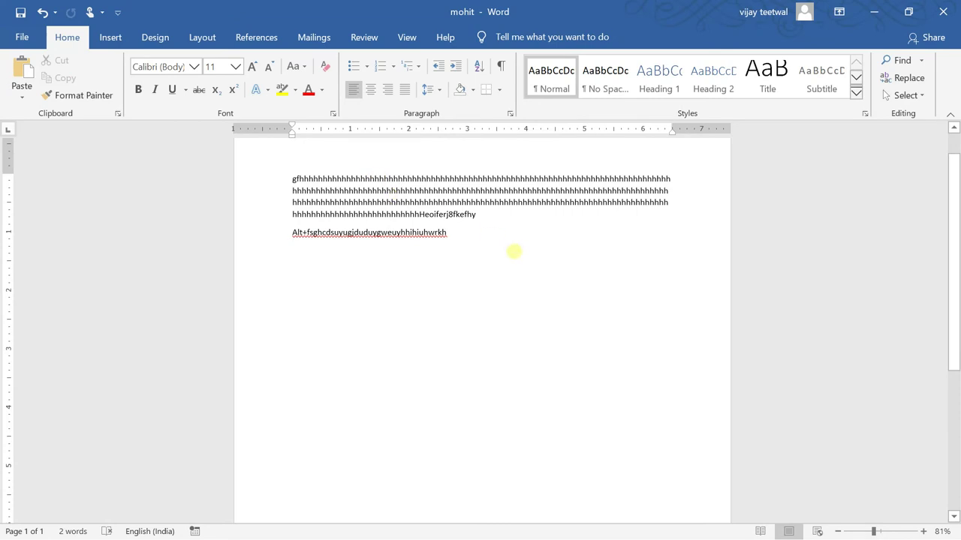
{"action": "type", "text": "niun"}
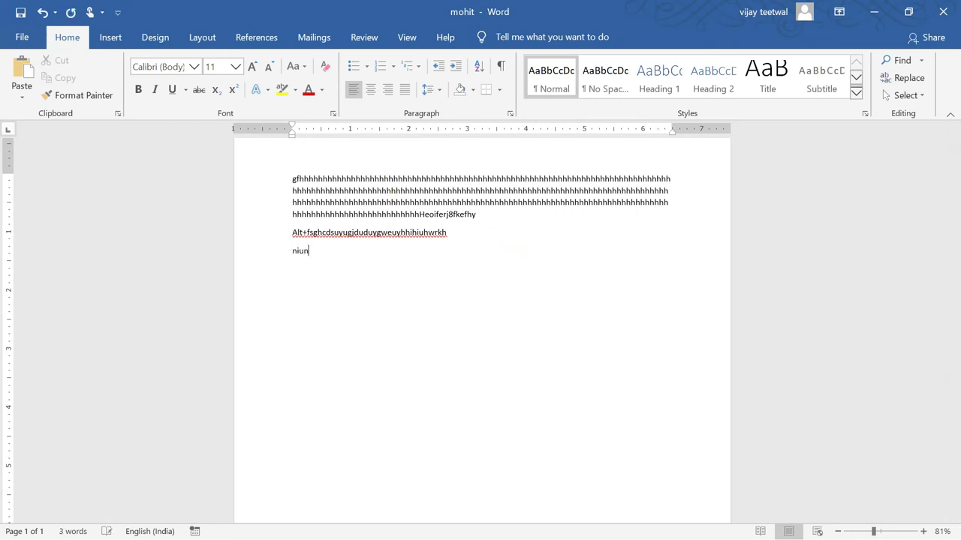
{"action": "type", "text": "iukfdiuekkh"}
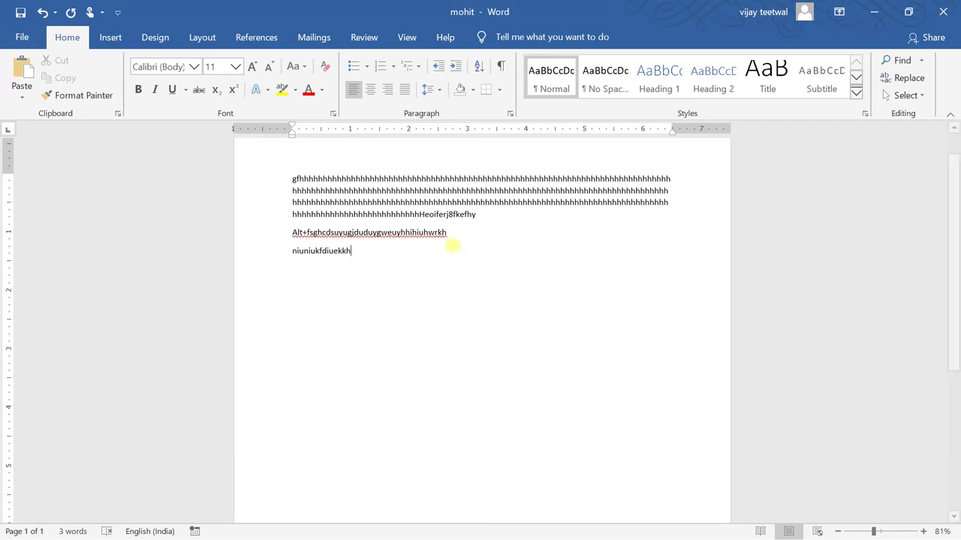
{"action": "left_click", "coordinate": [34, 39]}
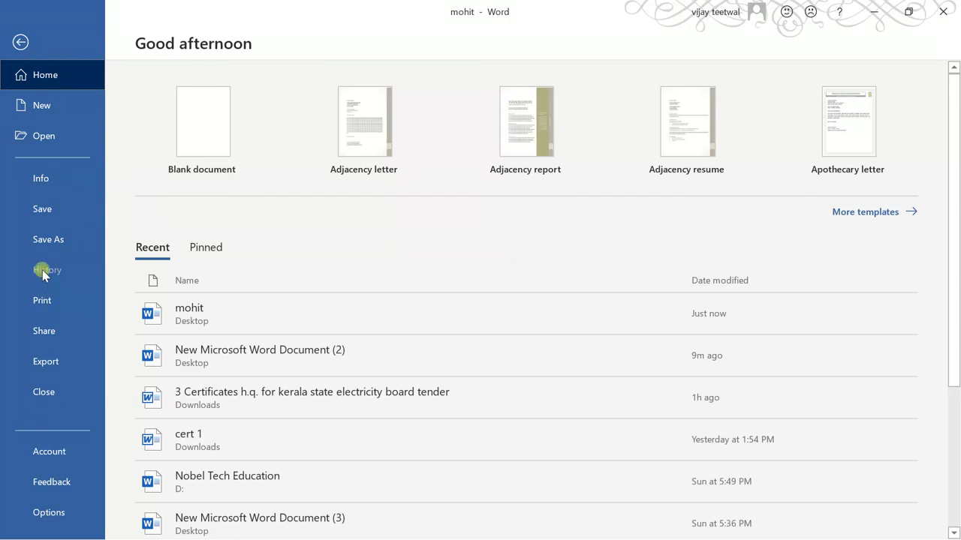
{"action": "left_click", "coordinate": [46, 208]}
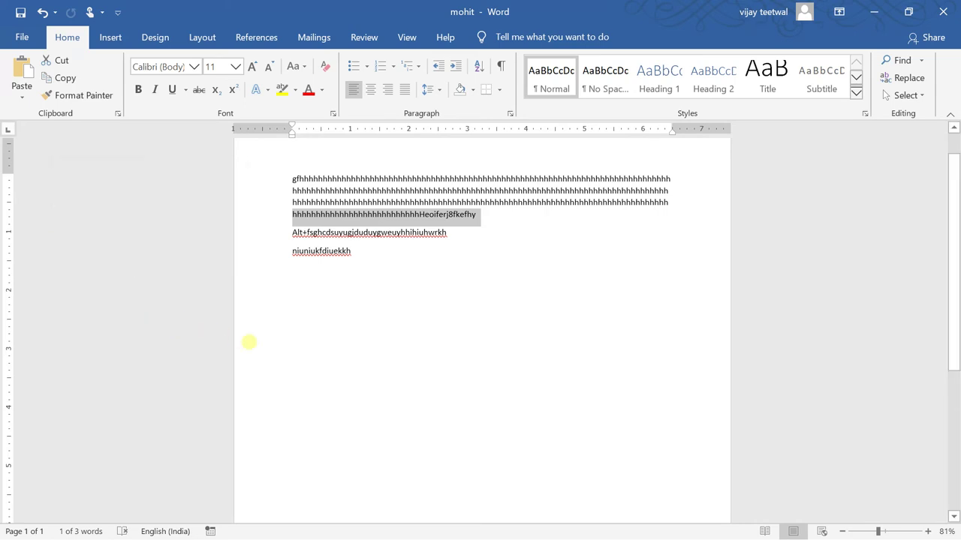
Add a new line reading 'F12' below Niuniukfdiuekkh
{"action": "left_click", "coordinate": [370, 257]}
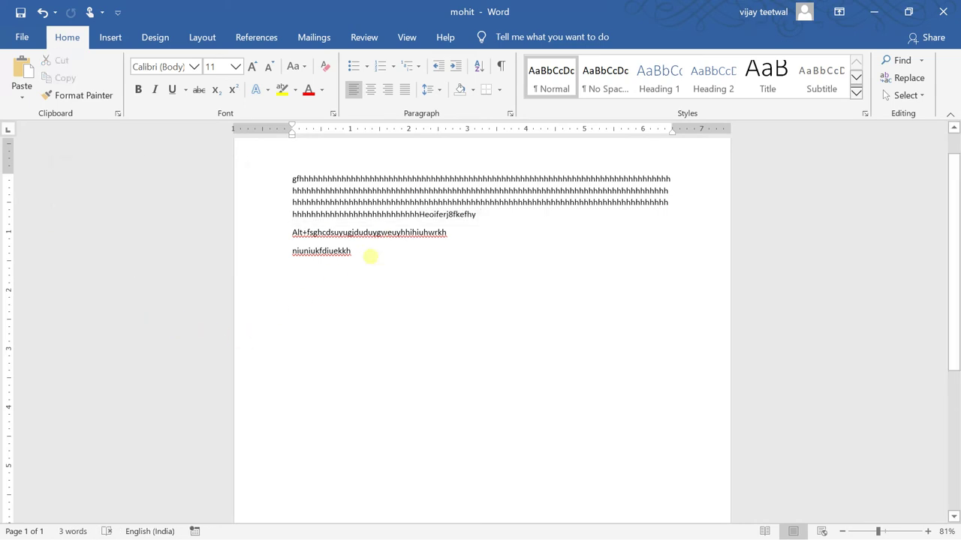
{"action": "key", "text": "Return"}
{"action": "type", "text": "f"}
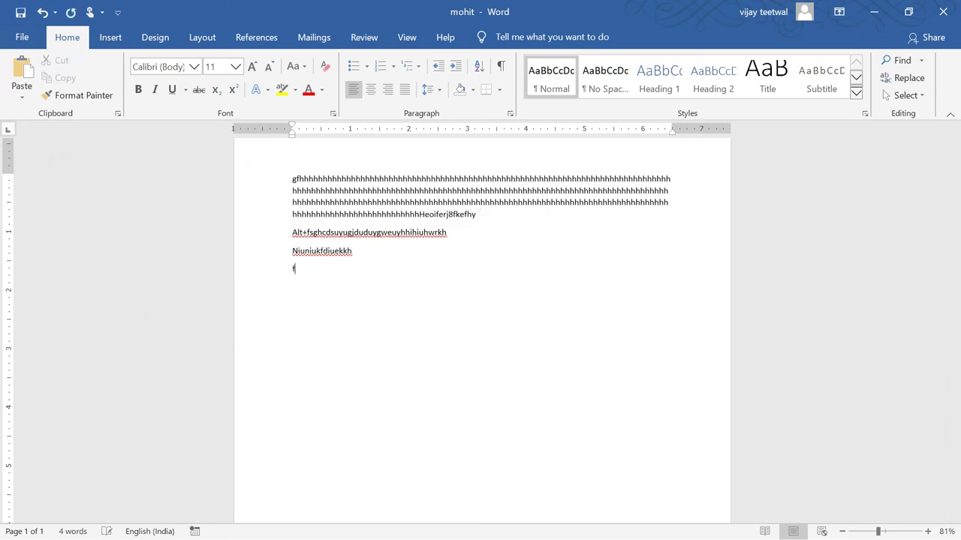
{"action": "key", "text": "BackSpace"}
{"action": "type", "text": "F12"}
Use File > Save As > Browse to save the document on the Desktop as 'mohit sir'
{"action": "left_click", "coordinate": [9, 42]}
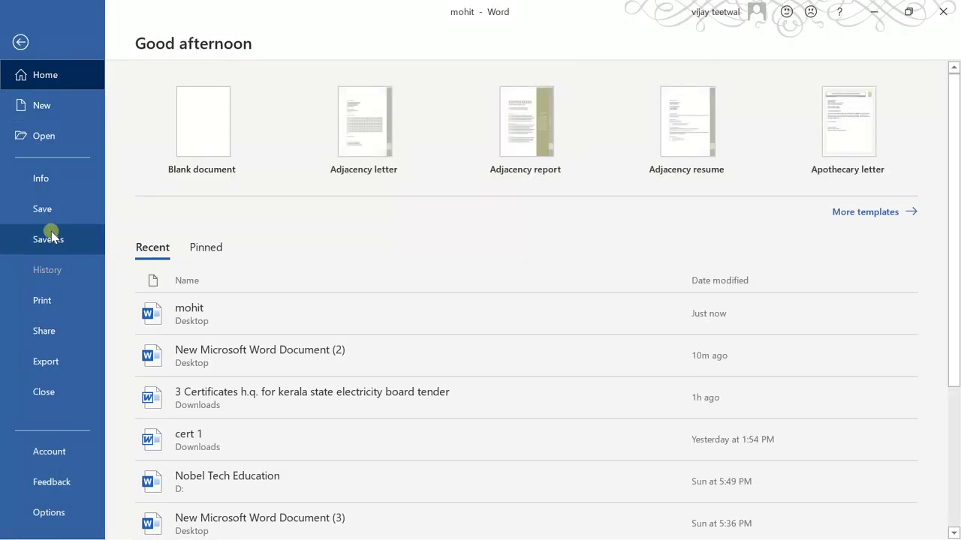
{"action": "left_click", "coordinate": [51, 237]}
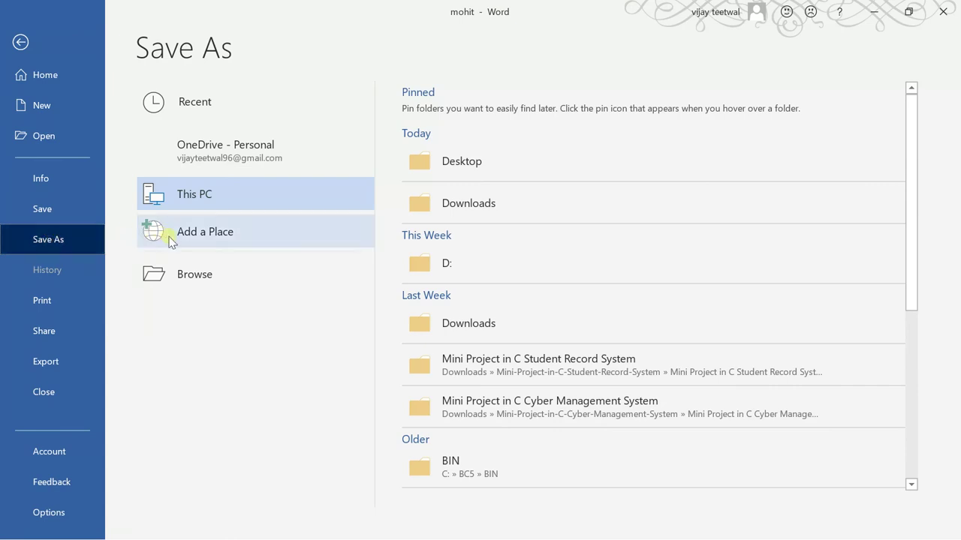
{"action": "left_click", "coordinate": [194, 280]}
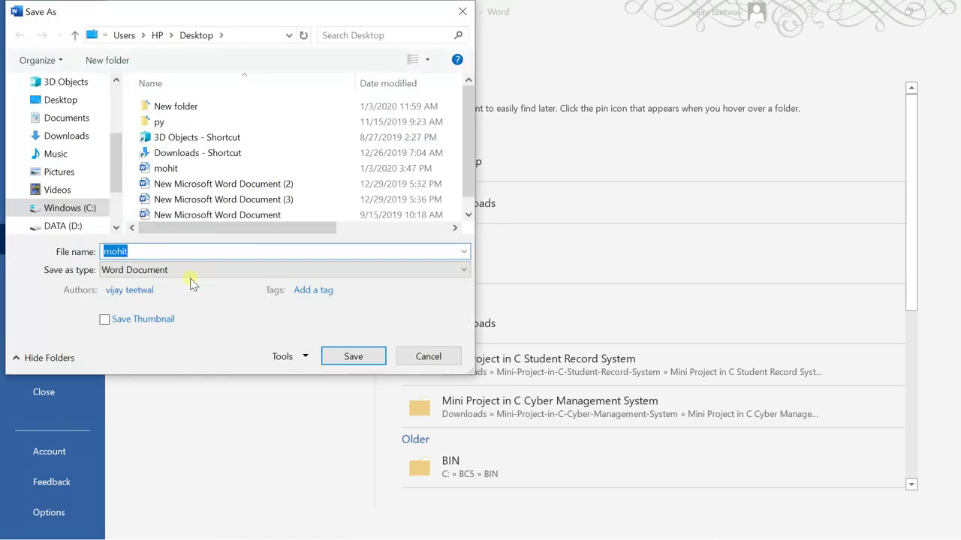
{"action": "left_click", "coordinate": [63, 103]}
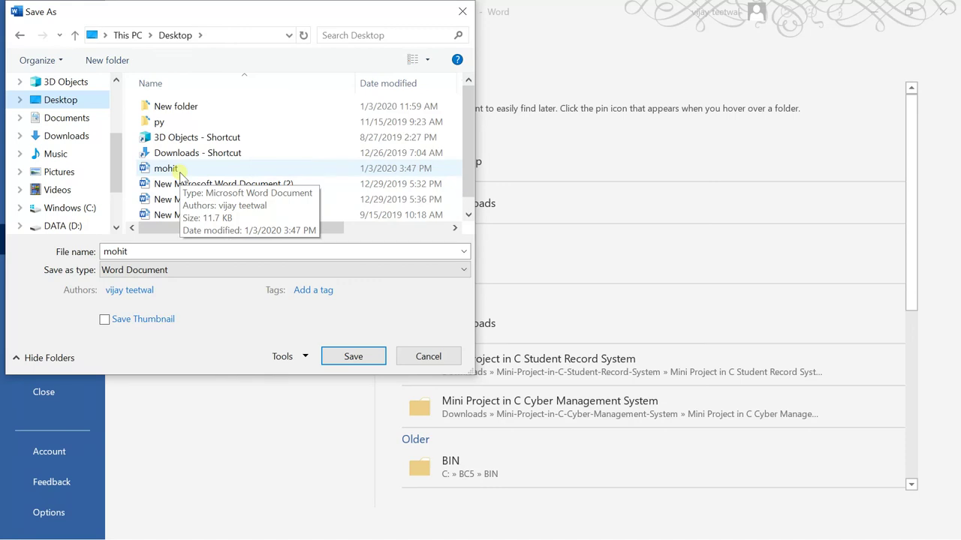
{"action": "double_click", "coordinate": [161, 252]}
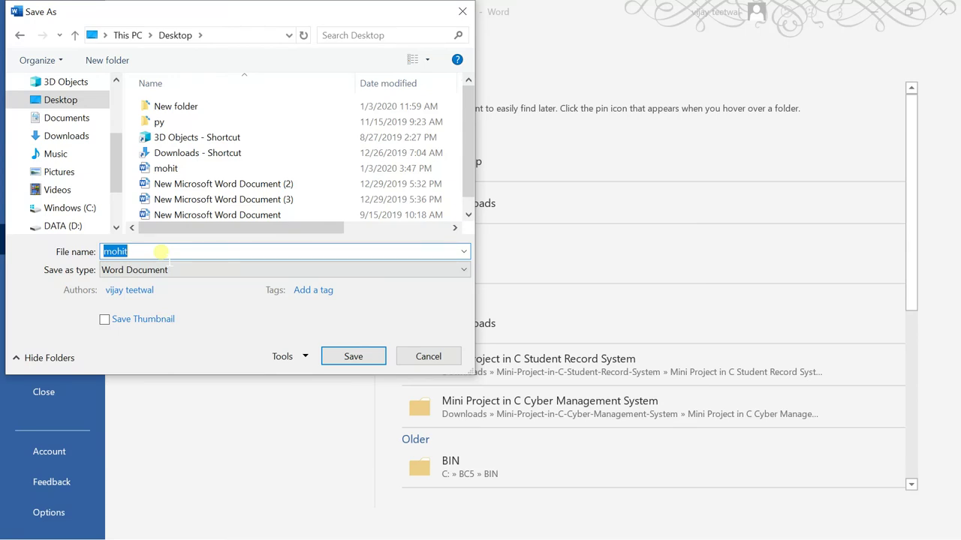
{"action": "key", "text": "BackSpace"}
{"action": "type", "text": "m"}
{"action": "type", "text": "ohit "}
{"action": "type", "text": "sir"}
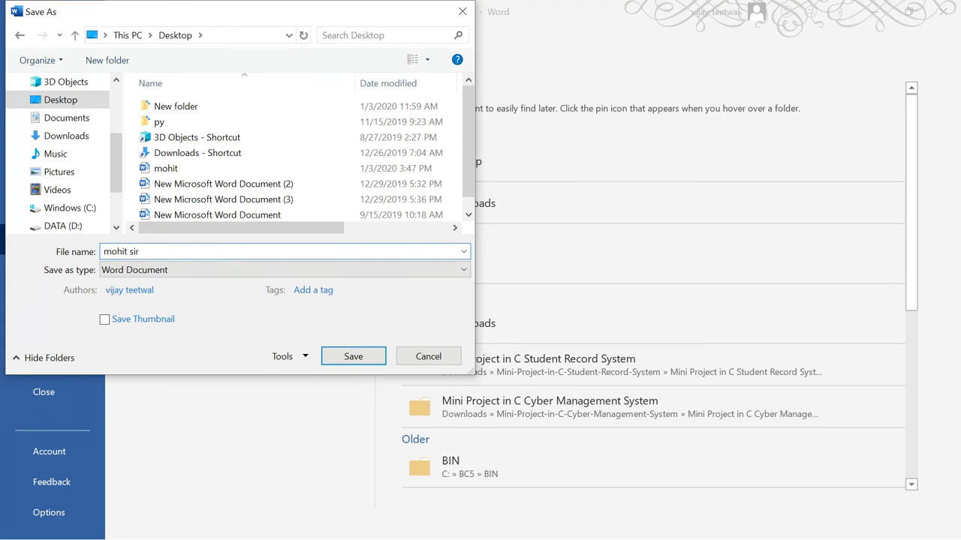
{"action": "key", "text": "Return"}
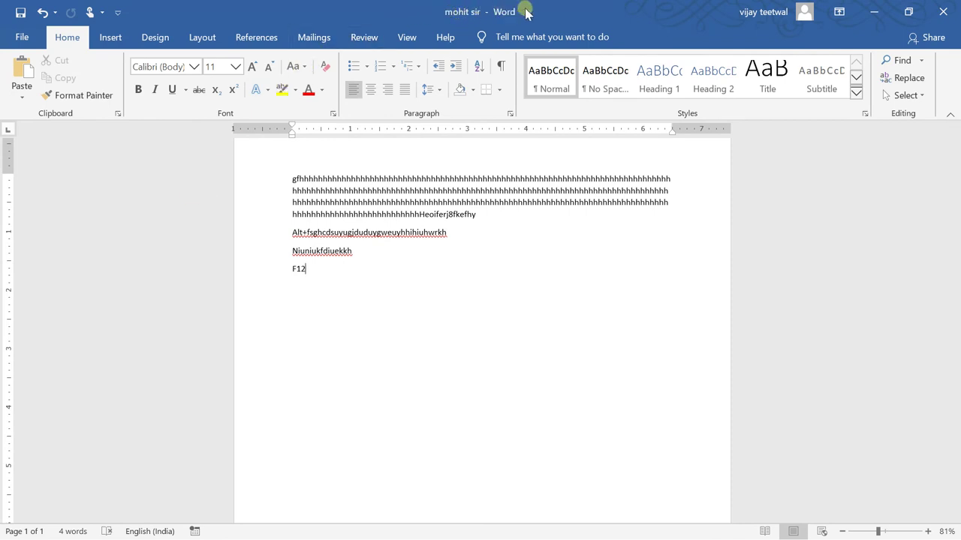
Minimize Word, select the mohit sir desktop icon, then switch to the New Microsoft Word Document (2) window
{"action": "left_click", "coordinate": [863, 11]}
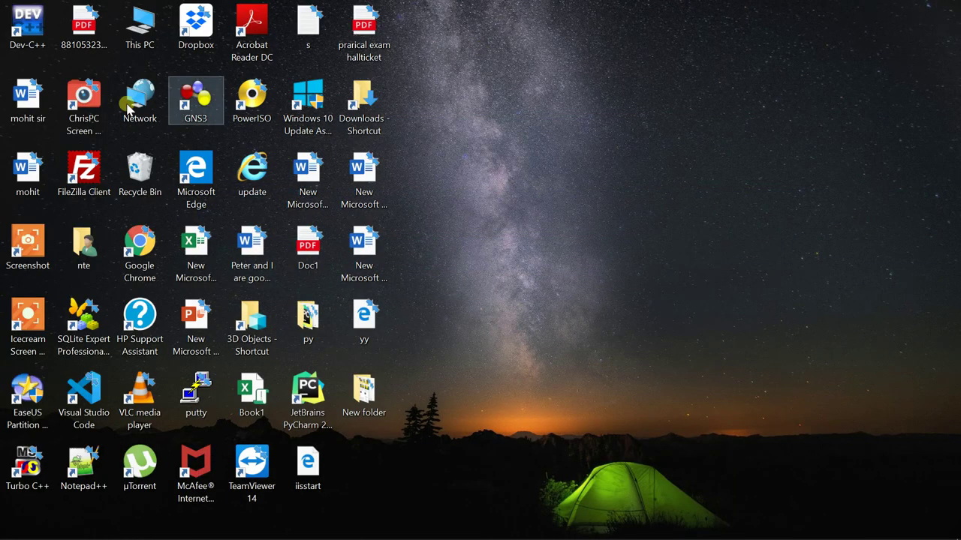
{"action": "left_click", "coordinate": [42, 110]}
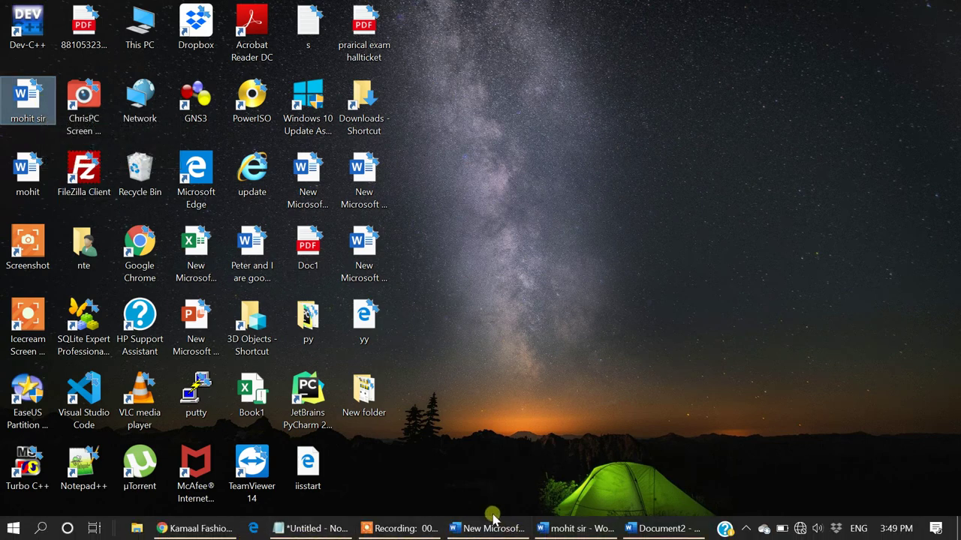
{"action": "left_click", "coordinate": [495, 530]}
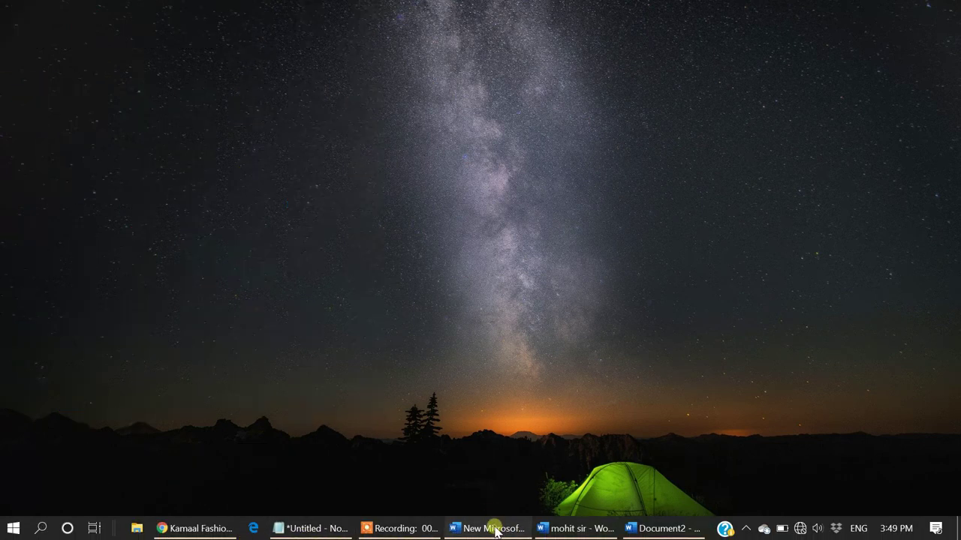